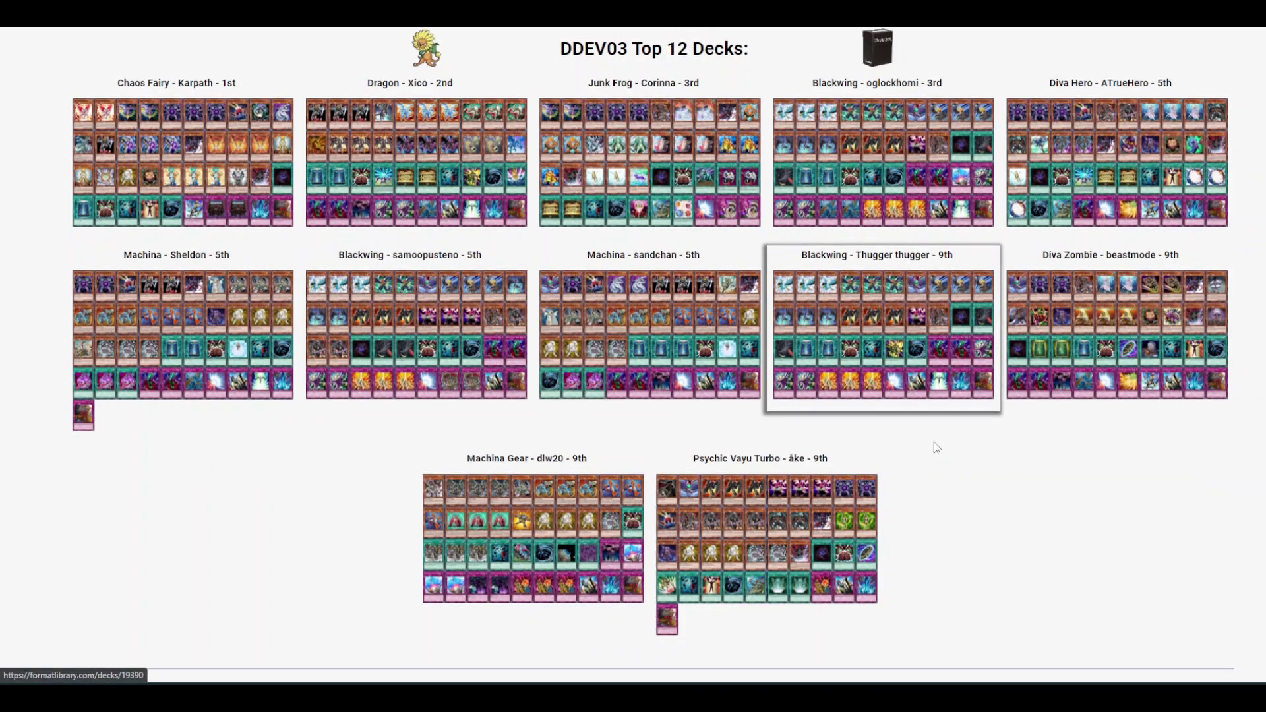
Review the DD03 top-finishing decklists, from the 1st-place Chaos Fairy deck down to the 5th-place Machina decks
scroll(933, 442, down, 1)
scroll(936, 448, up, 1)
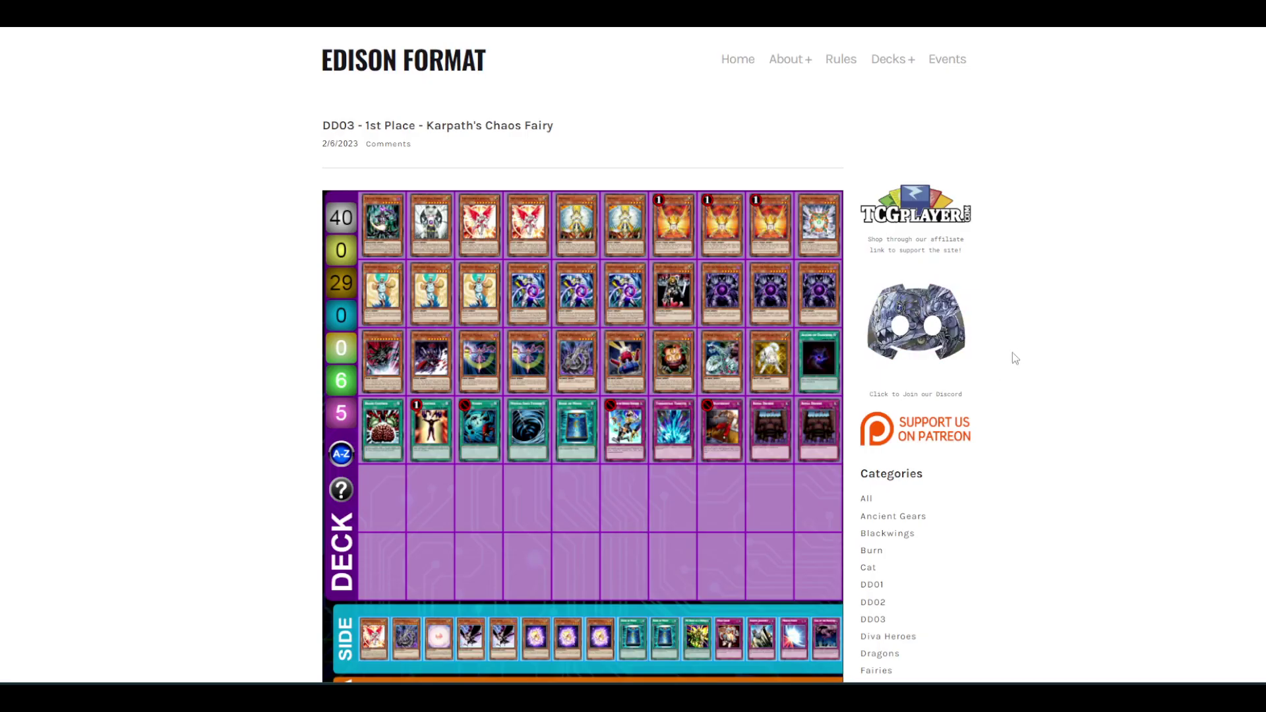
scroll(1012, 353, down, 4)
scroll(1051, 387, up, 4)
scroll(1053, 387, down, 8)
scroll(1053, 387, down, 2)
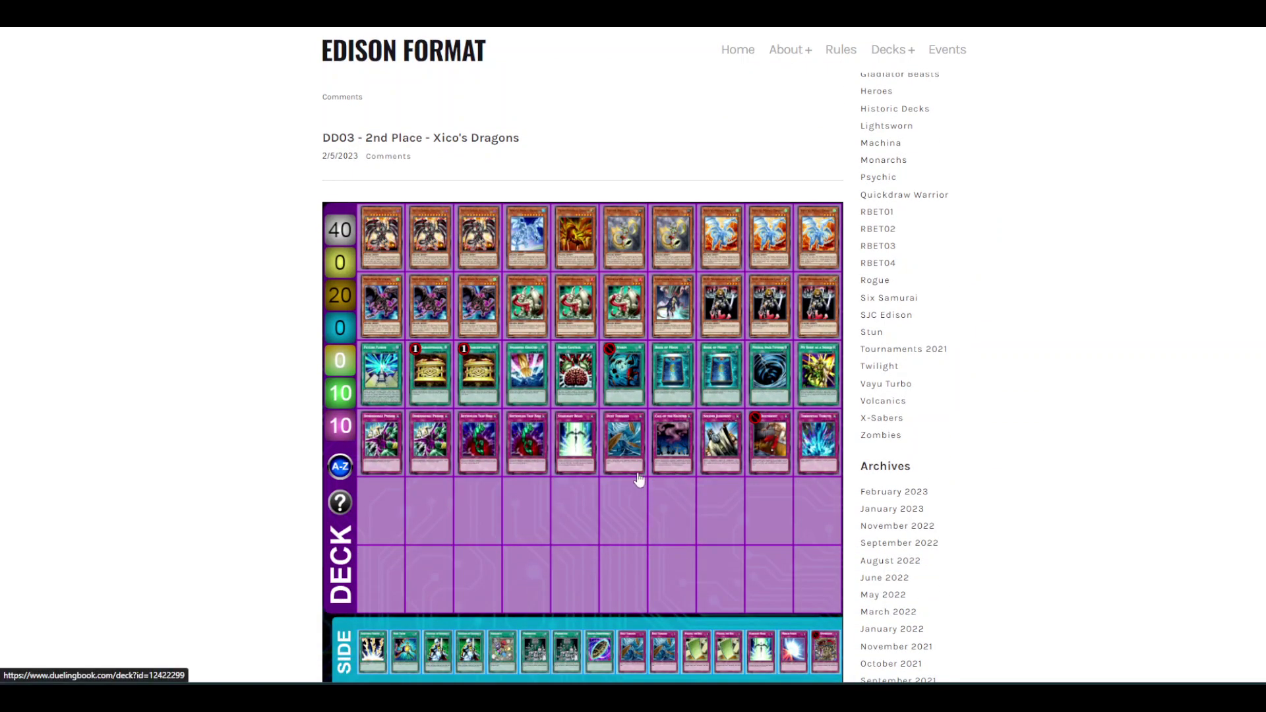
scroll(638, 435, down, 1)
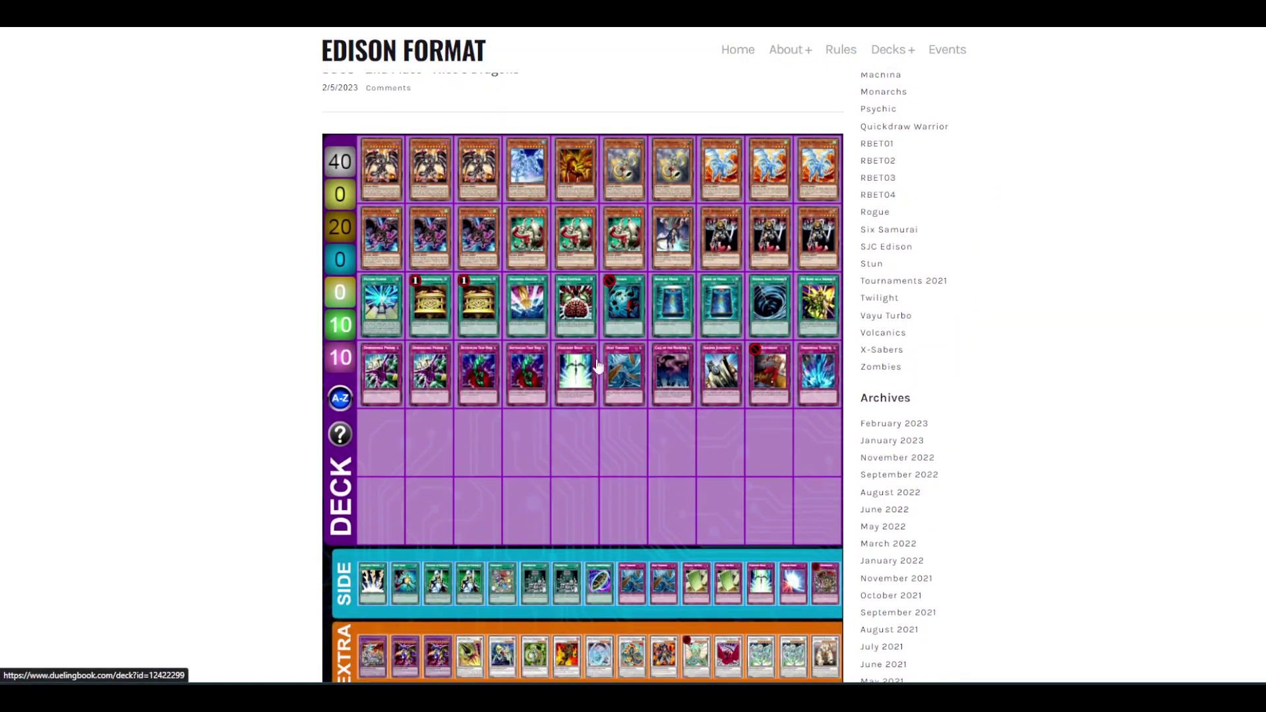
scroll(611, 410, down, 8)
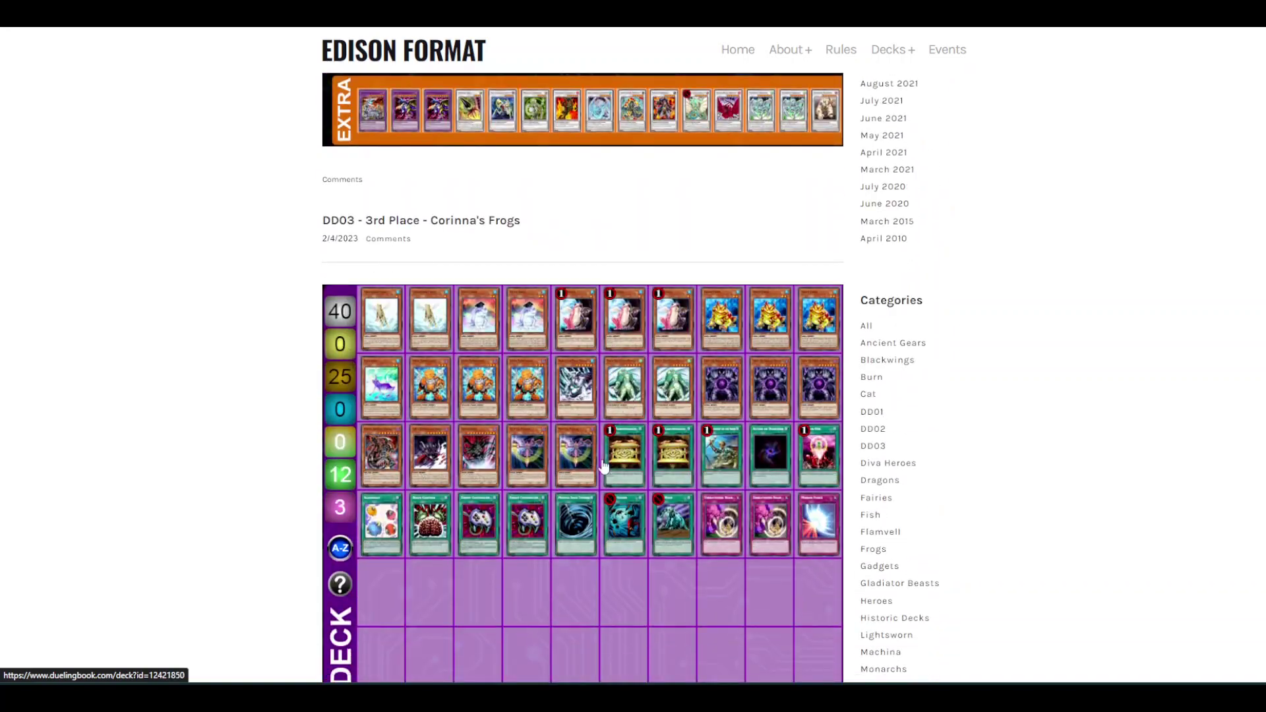
scroll(571, 381, down, 11)
scroll(571, 381, down, 17)
scroll(592, 387, down, 15)
scroll(592, 386, down, 2)
scroll(590, 387, up, 3)
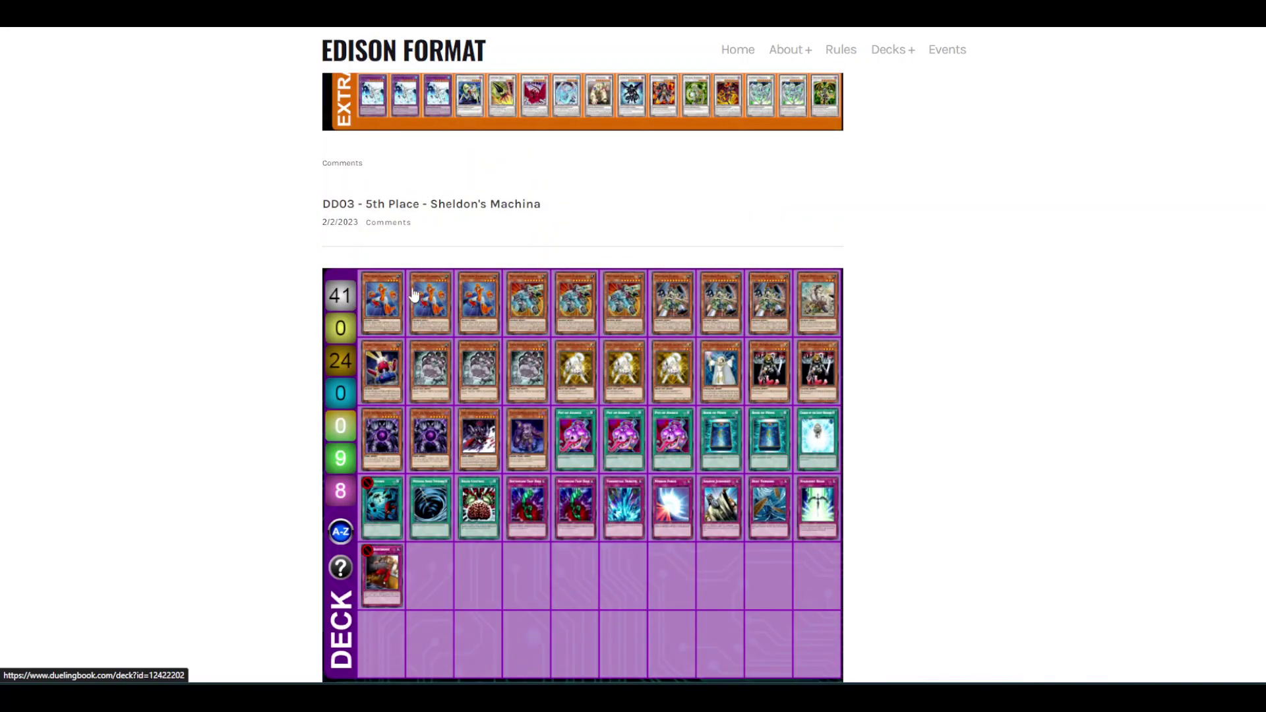
scroll(626, 389, down, 20)
scroll(625, 389, up, 5)
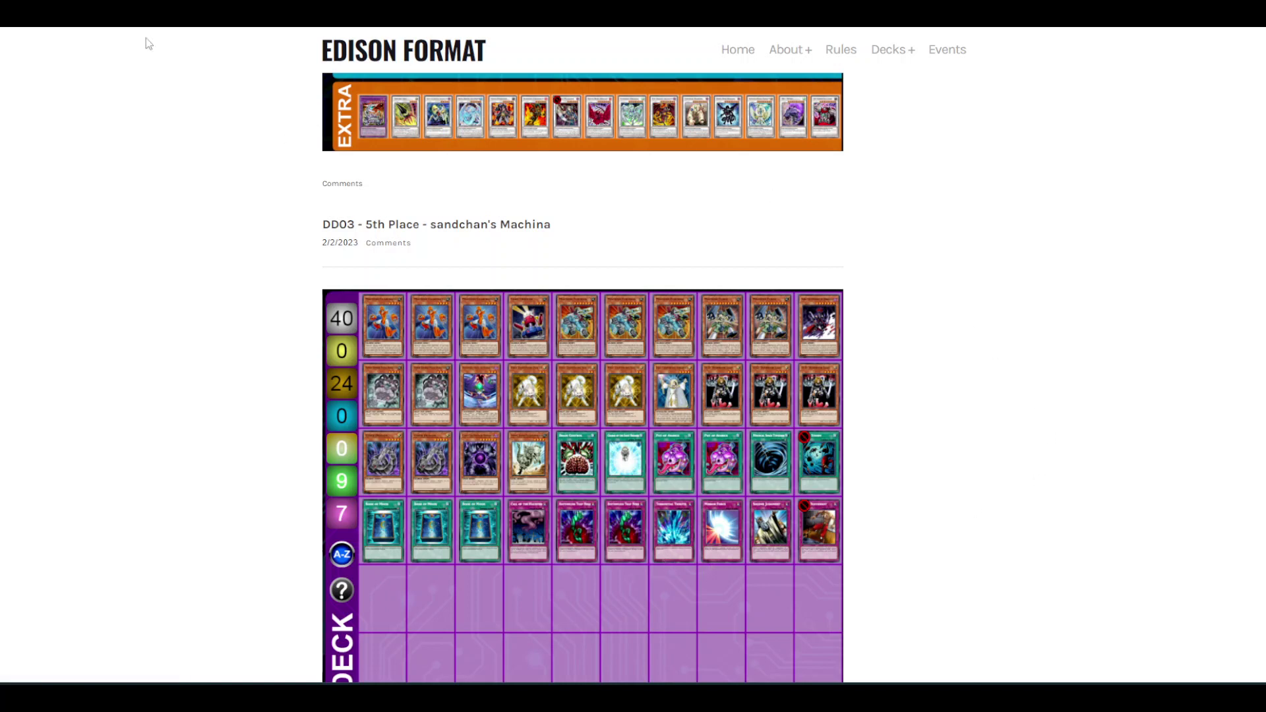
Switch to the DD03 Stats spreadsheet and inspect the deck representation pie chart slice by slice, from Blackwing to the smaller archetypes
click(128, 28)
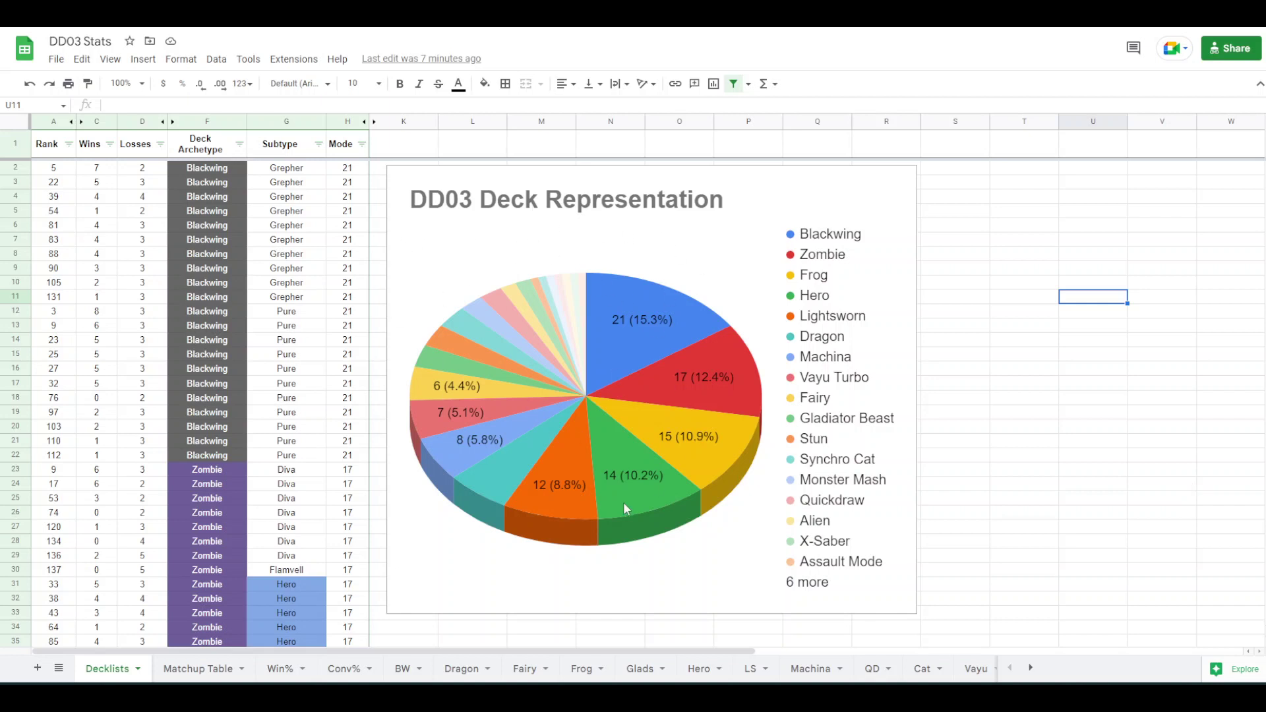
click(664, 246)
mouse_move(620, 336)
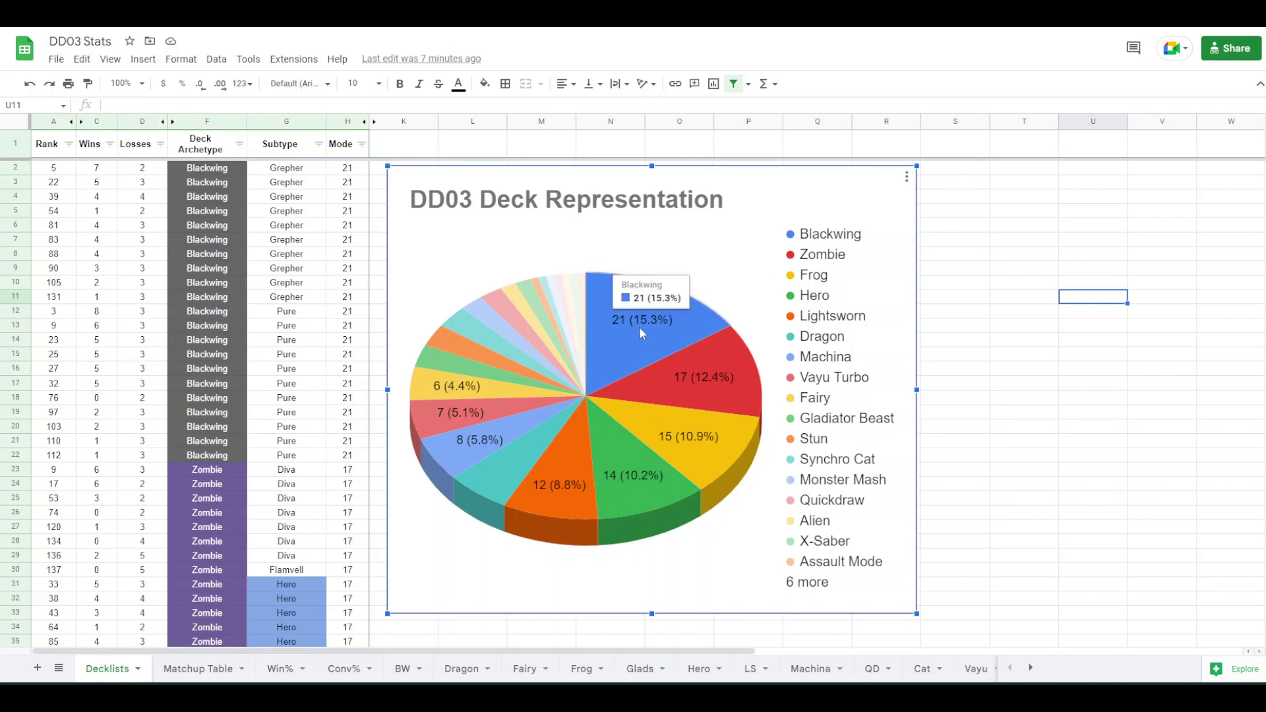
mouse_move(711, 375)
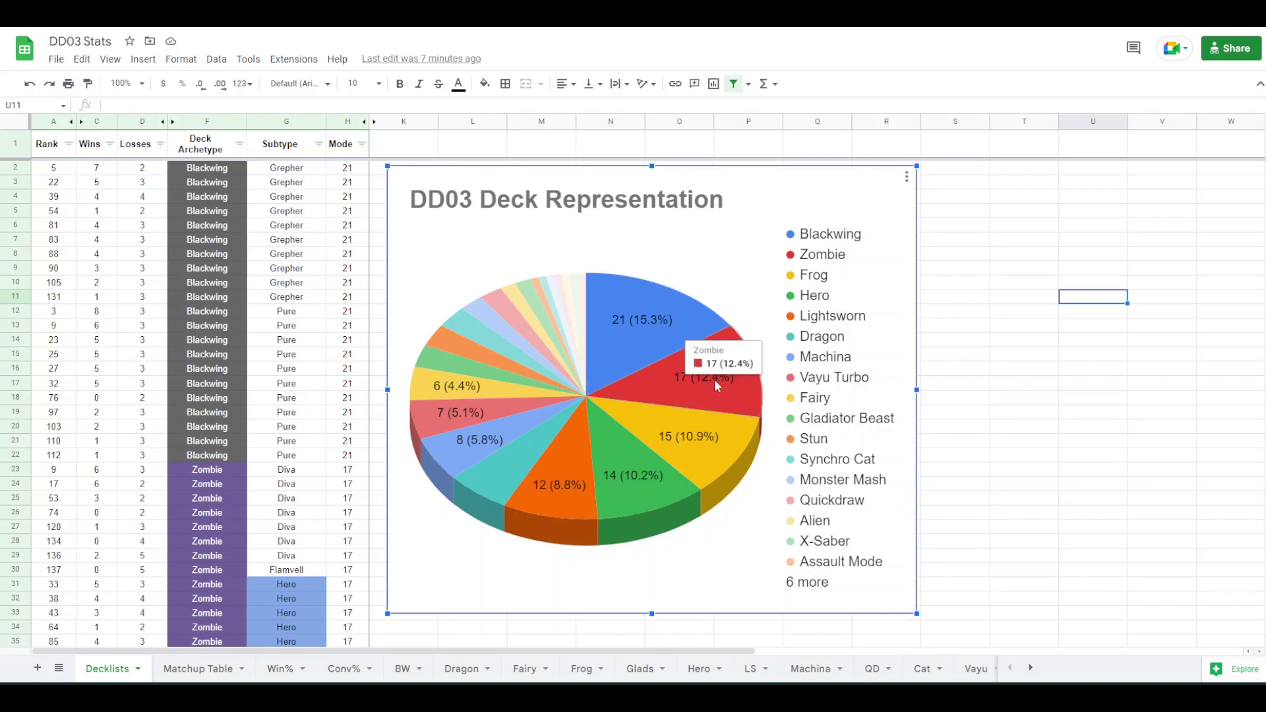
mouse_move(716, 445)
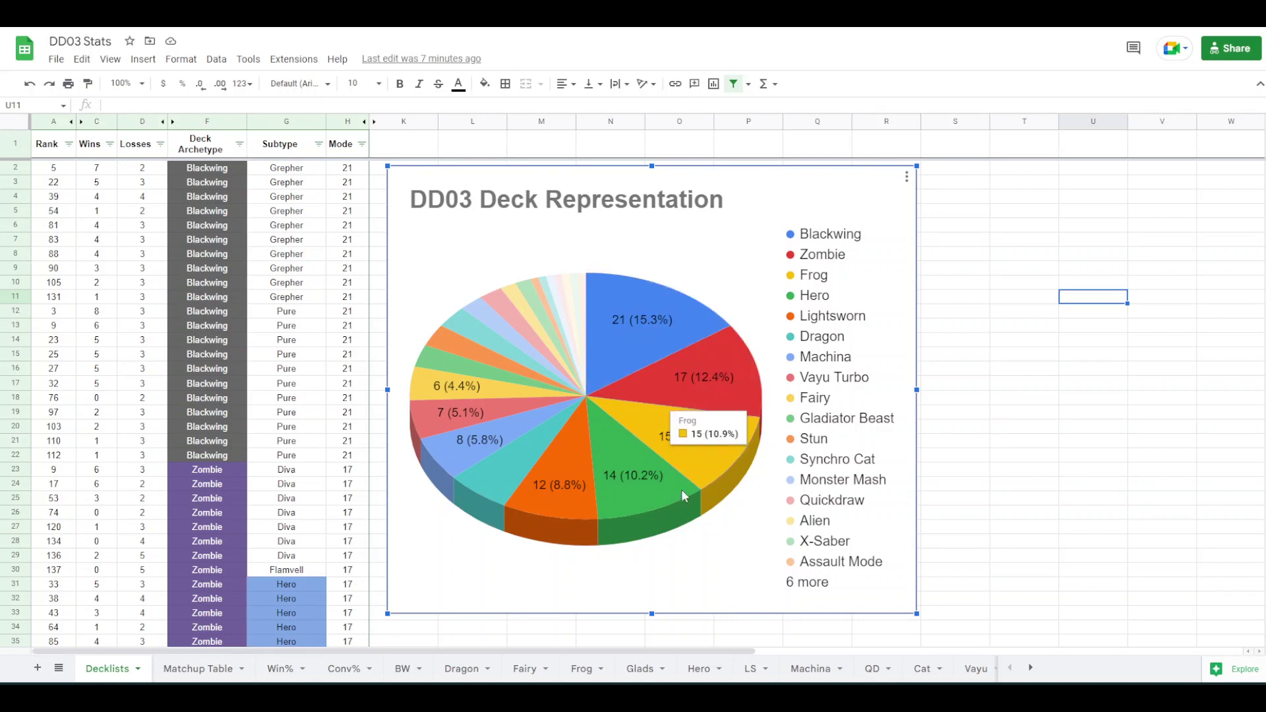
mouse_move(670, 501)
mouse_move(565, 503)
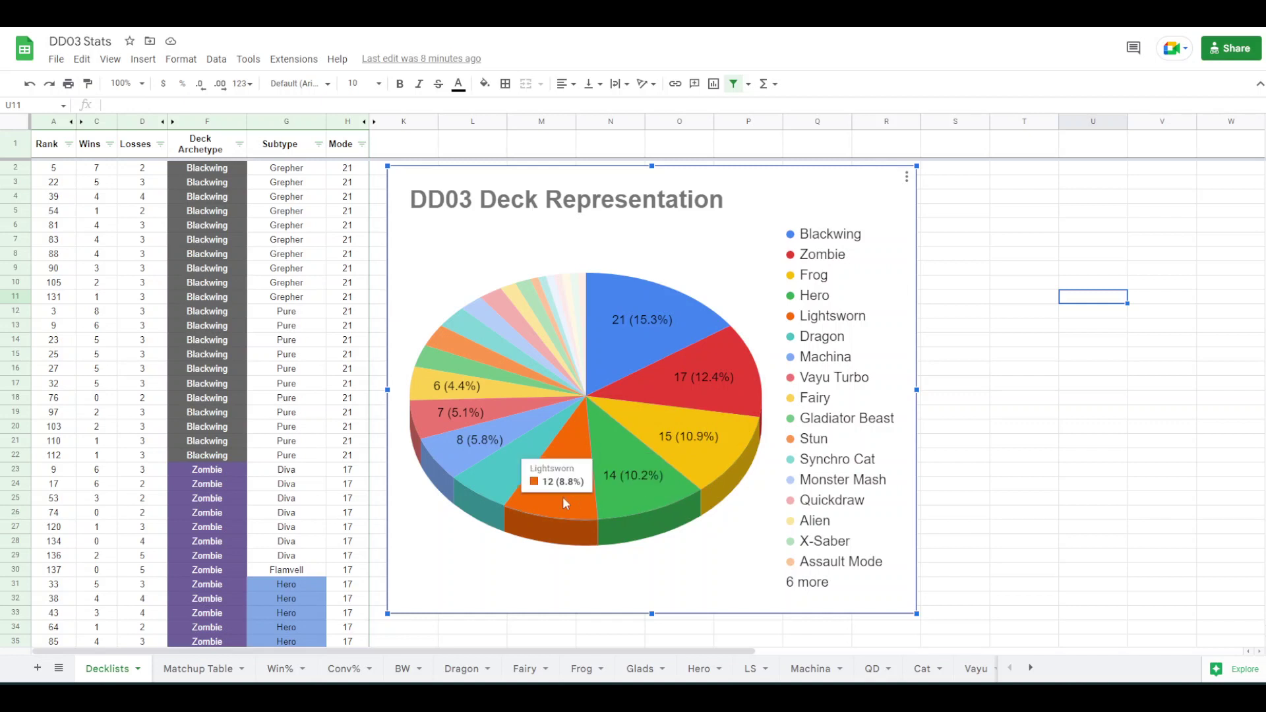
mouse_move(500, 486)
mouse_move(452, 454)
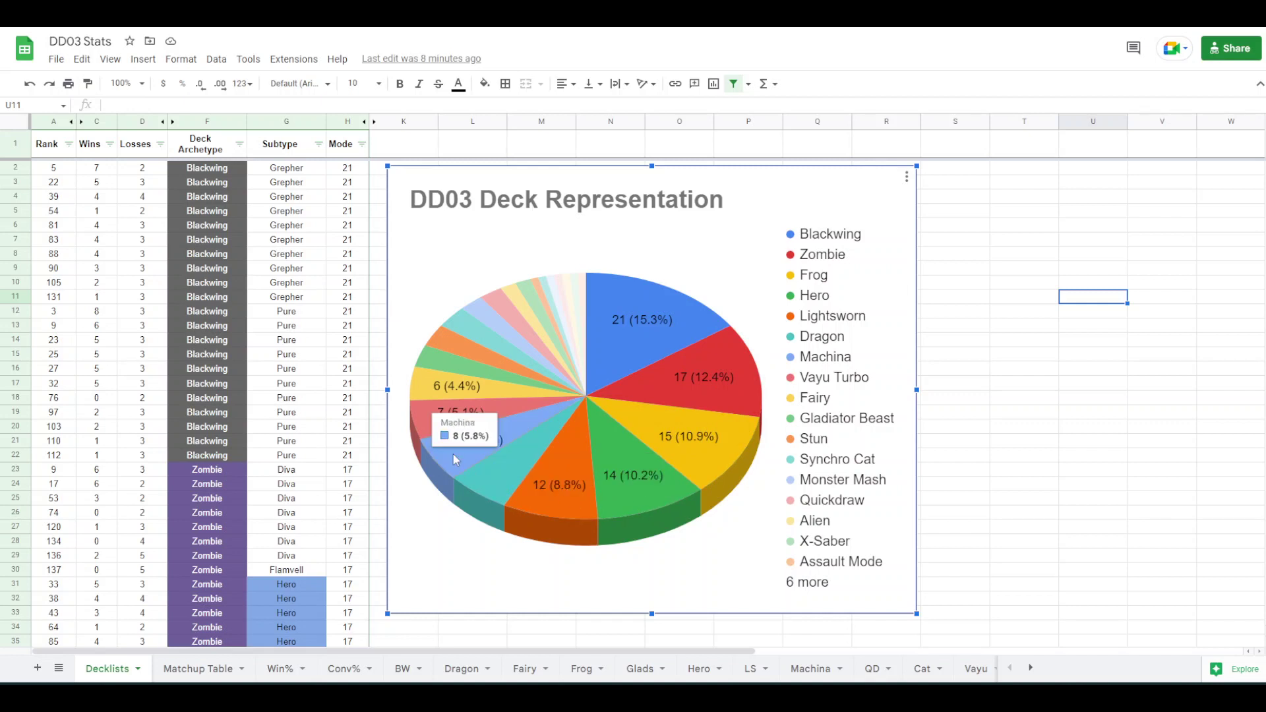
mouse_move(441, 423)
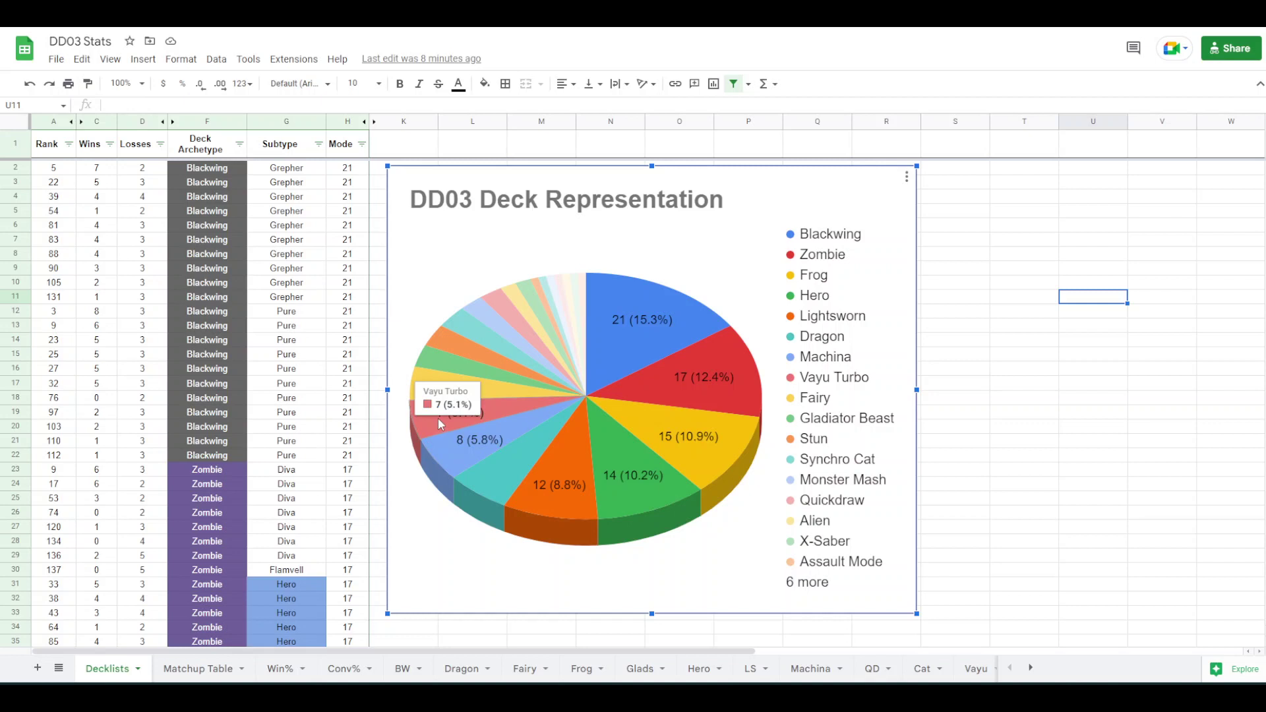
mouse_move(479, 380)
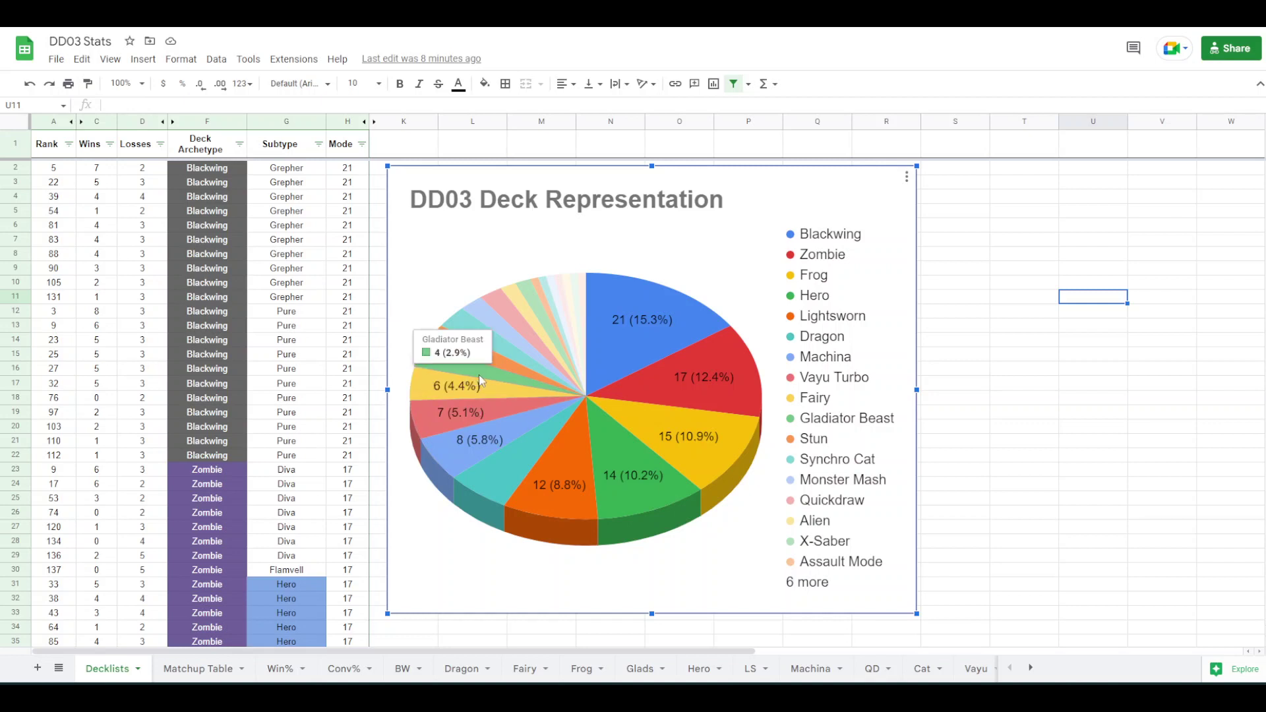
mouse_move(503, 350)
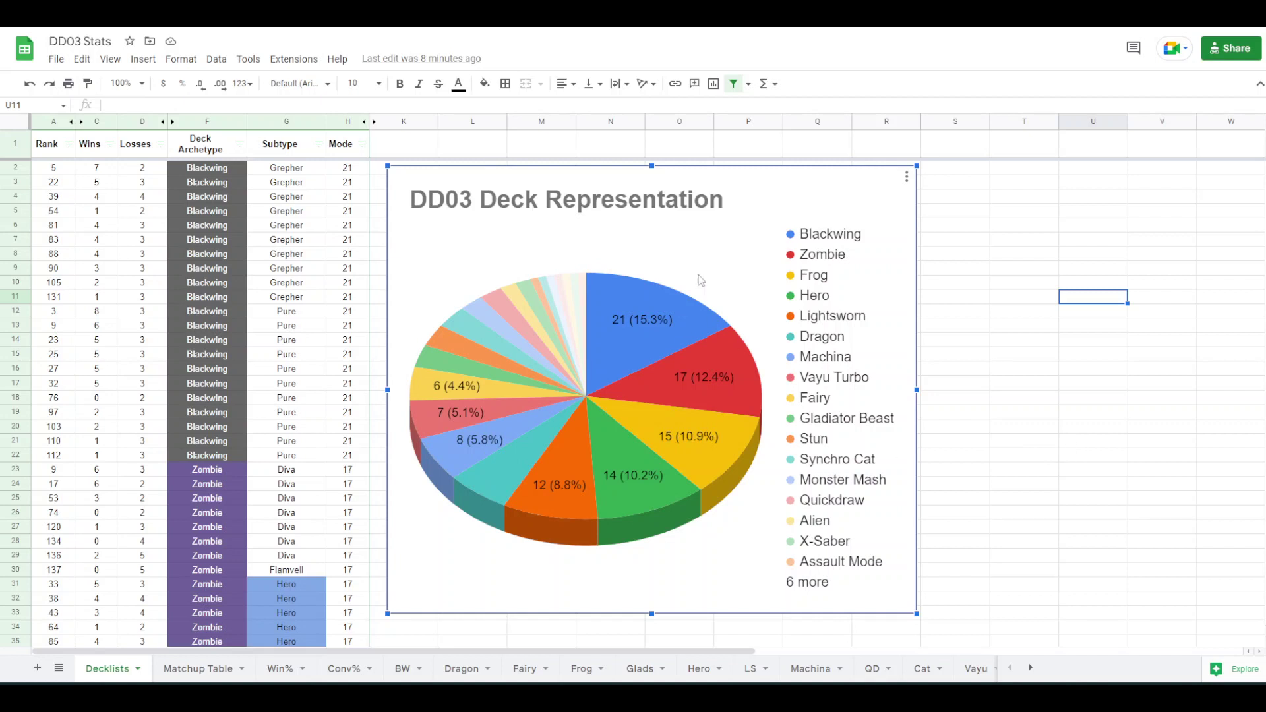
mouse_move(670, 317)
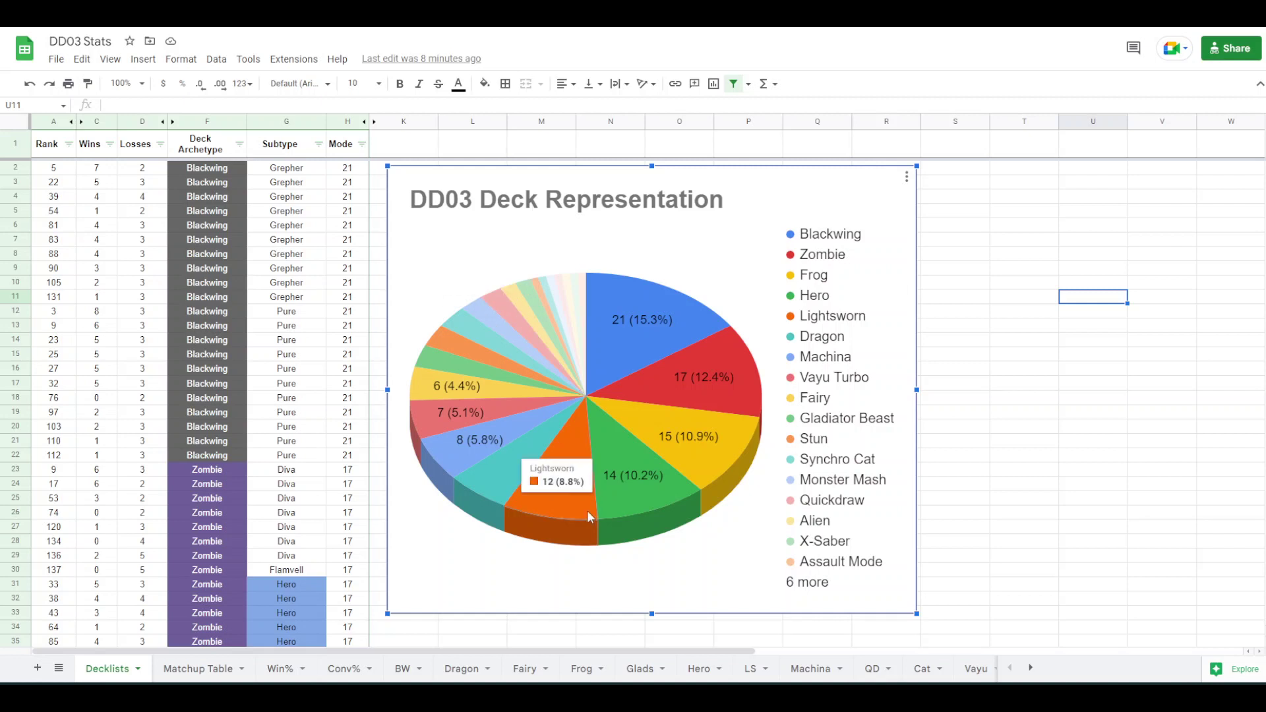
mouse_move(637, 486)
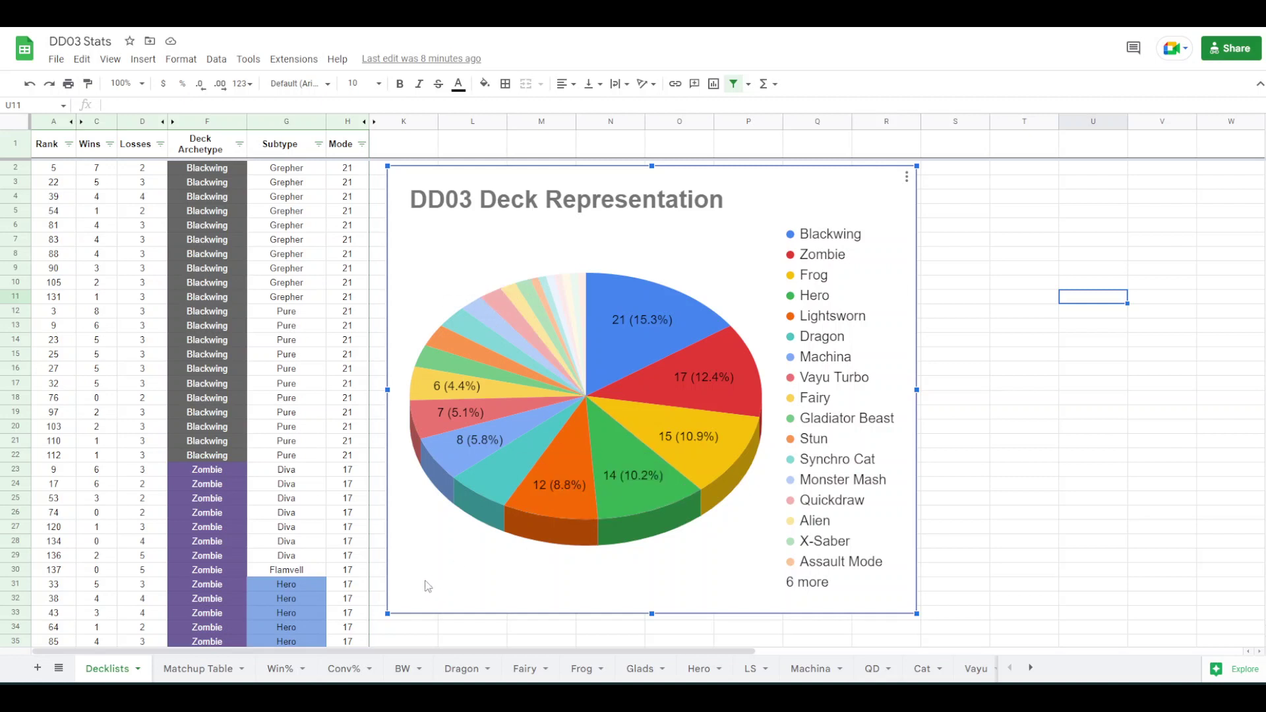
On the Conv% sheet, enlarge the DD03 Conversion Rates by Deck chart slightly and deselect it
click(343, 668)
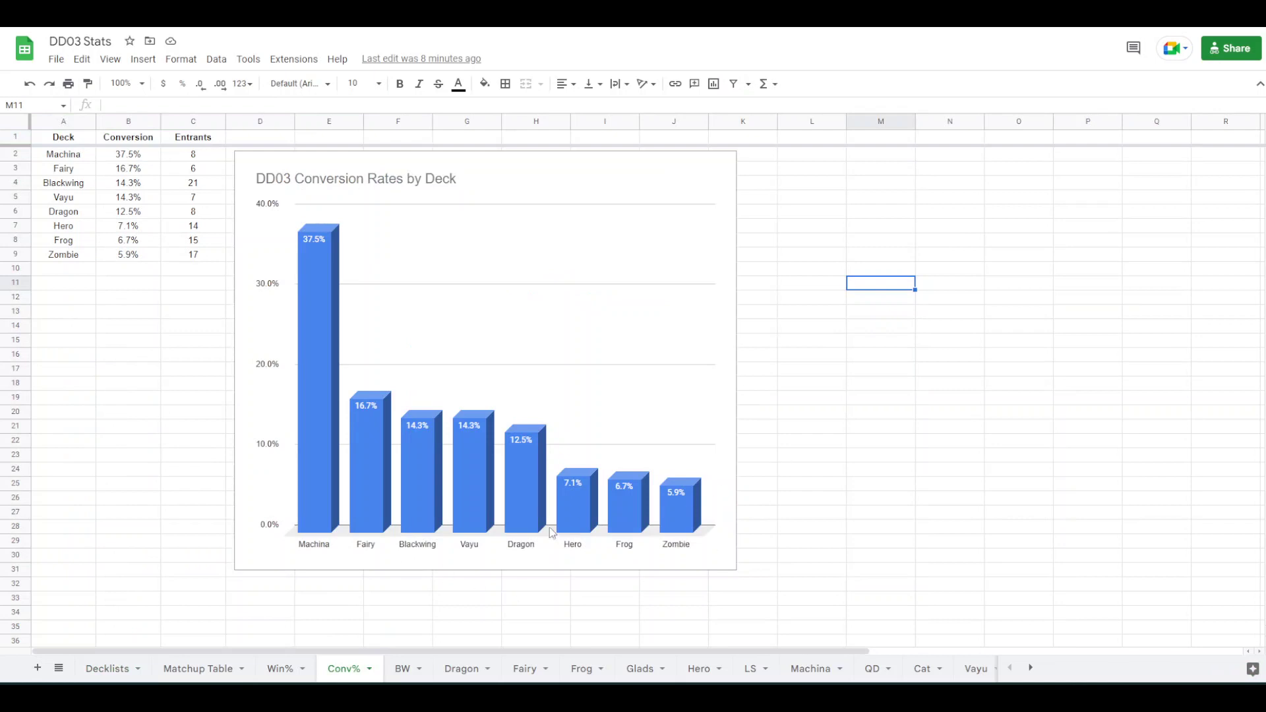
click(633, 394)
drag(736, 570, 773, 602)
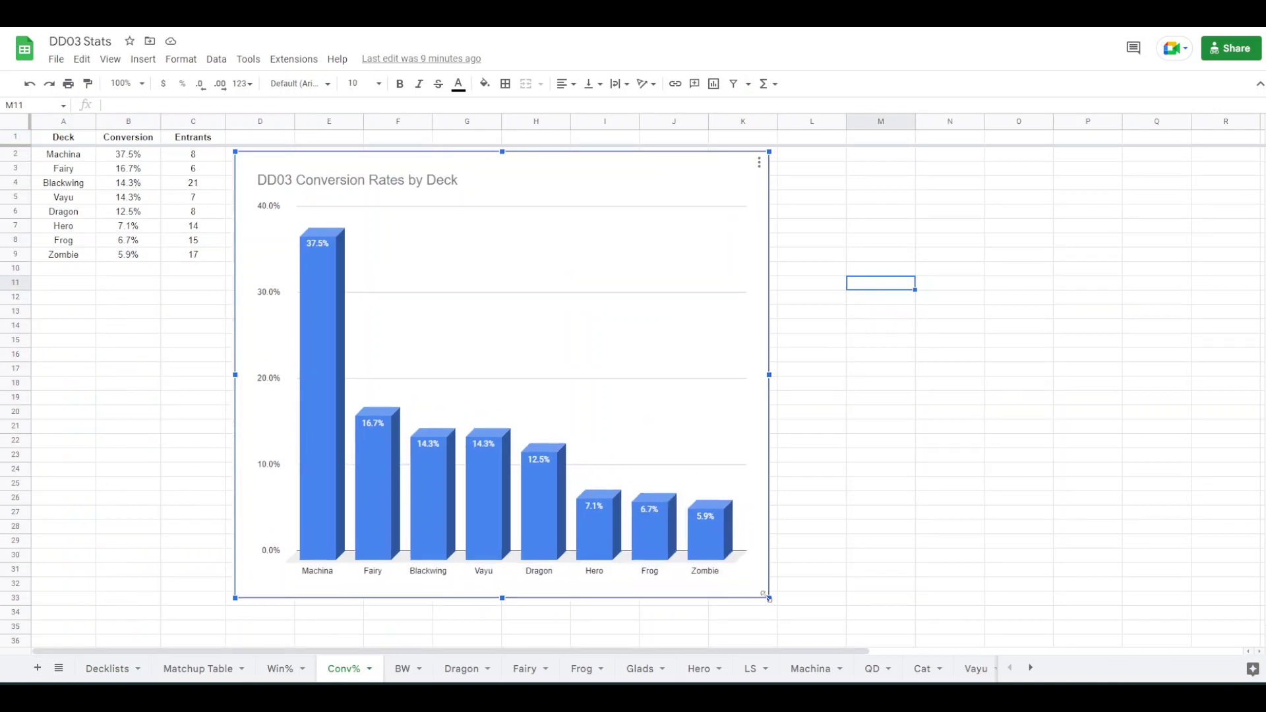
click(189, 311)
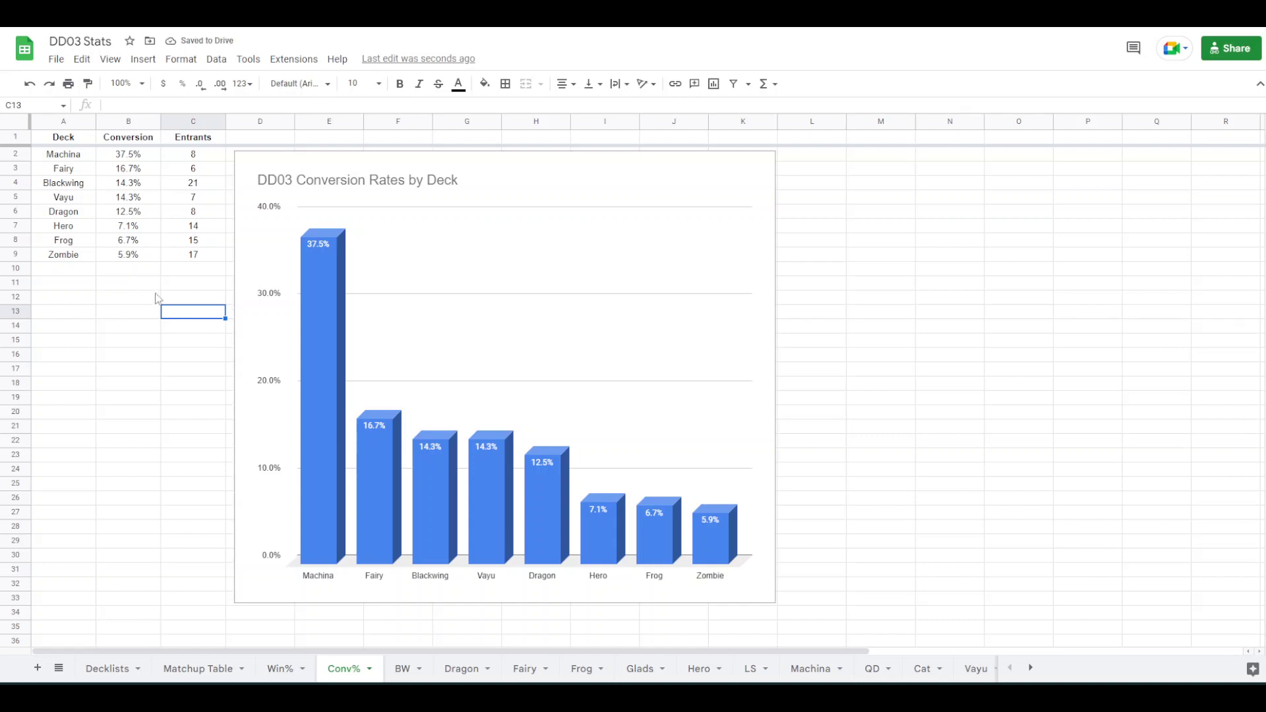
Check the entrant count and conversion rate cells for Machina and Fairy in the conversion table
click(194, 157)
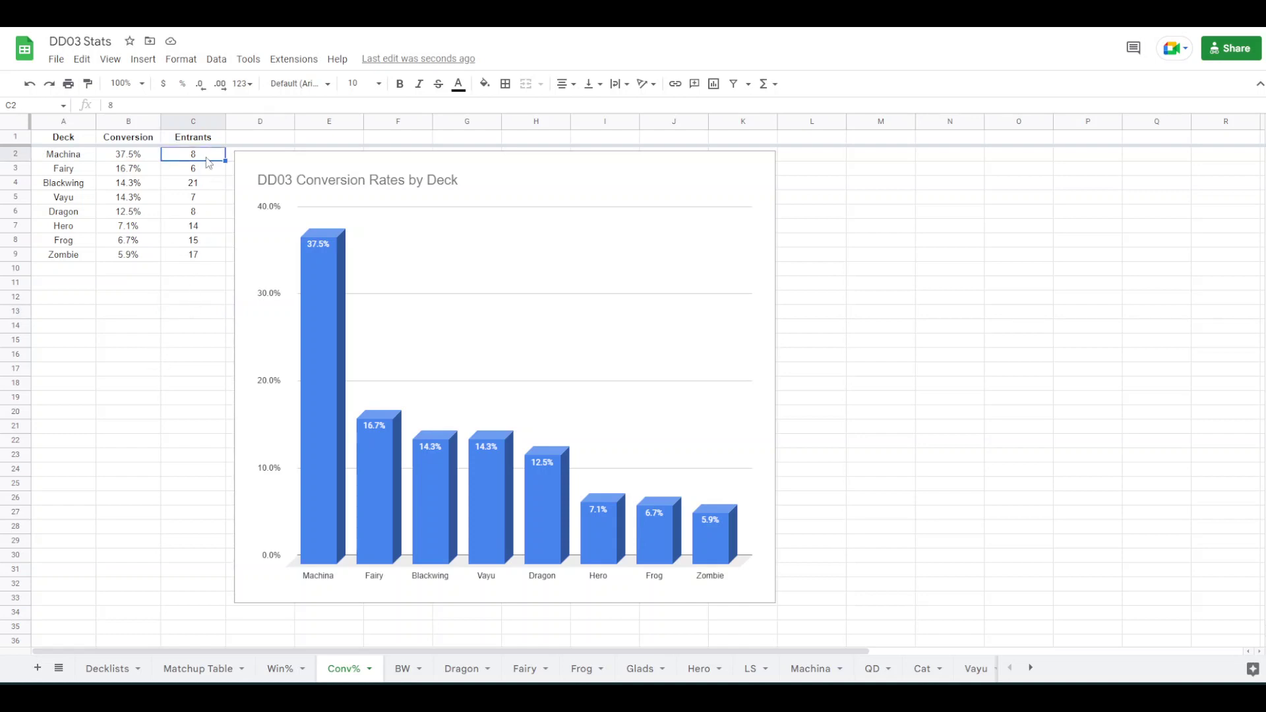
click(143, 161)
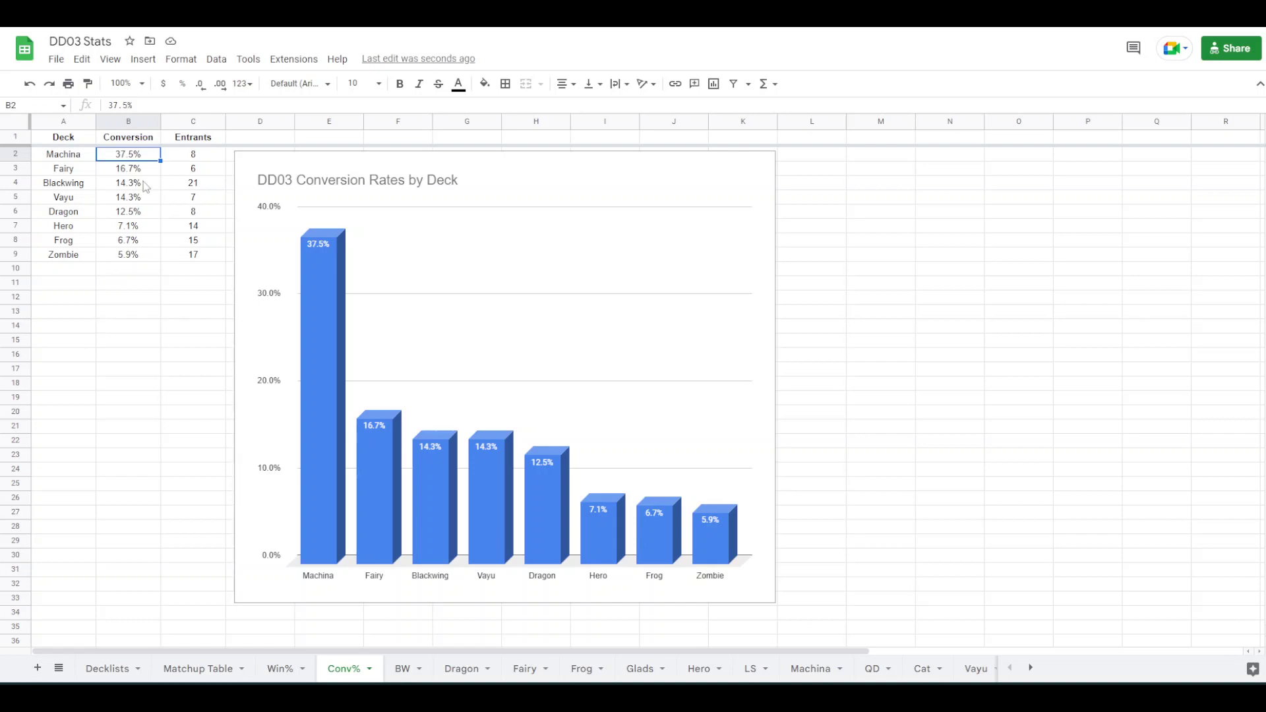
click(176, 173)
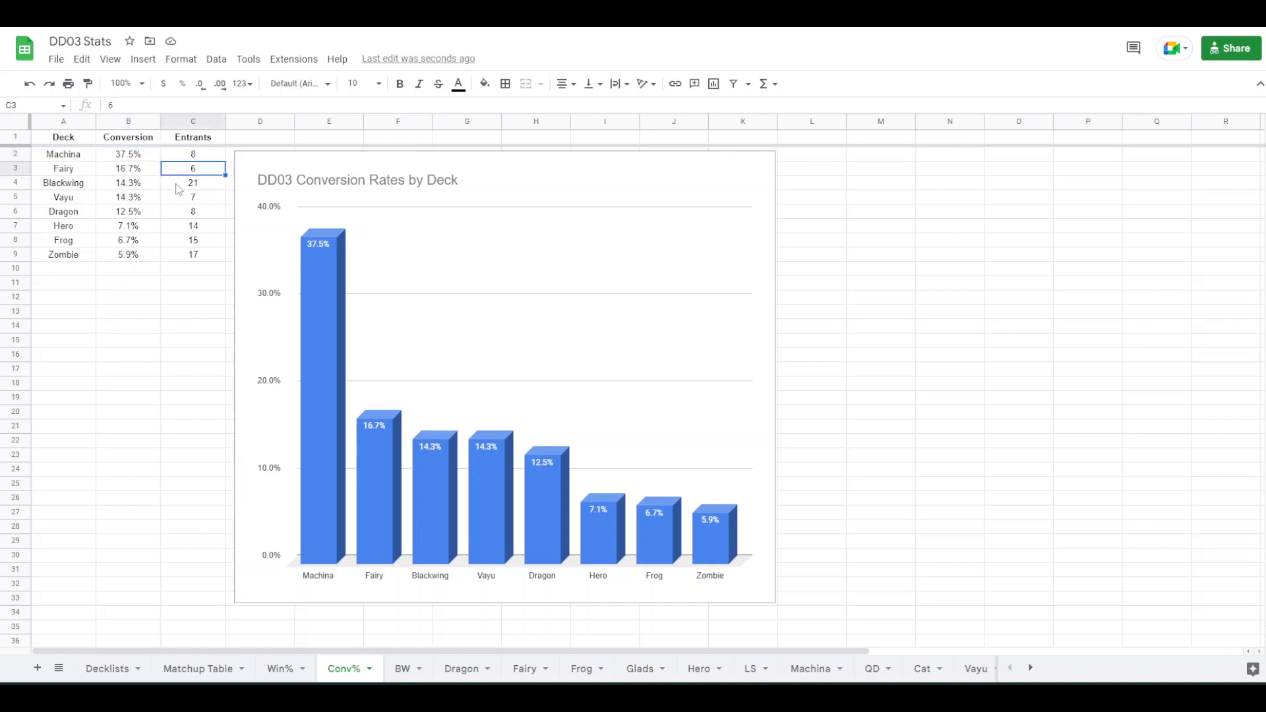
click(147, 169)
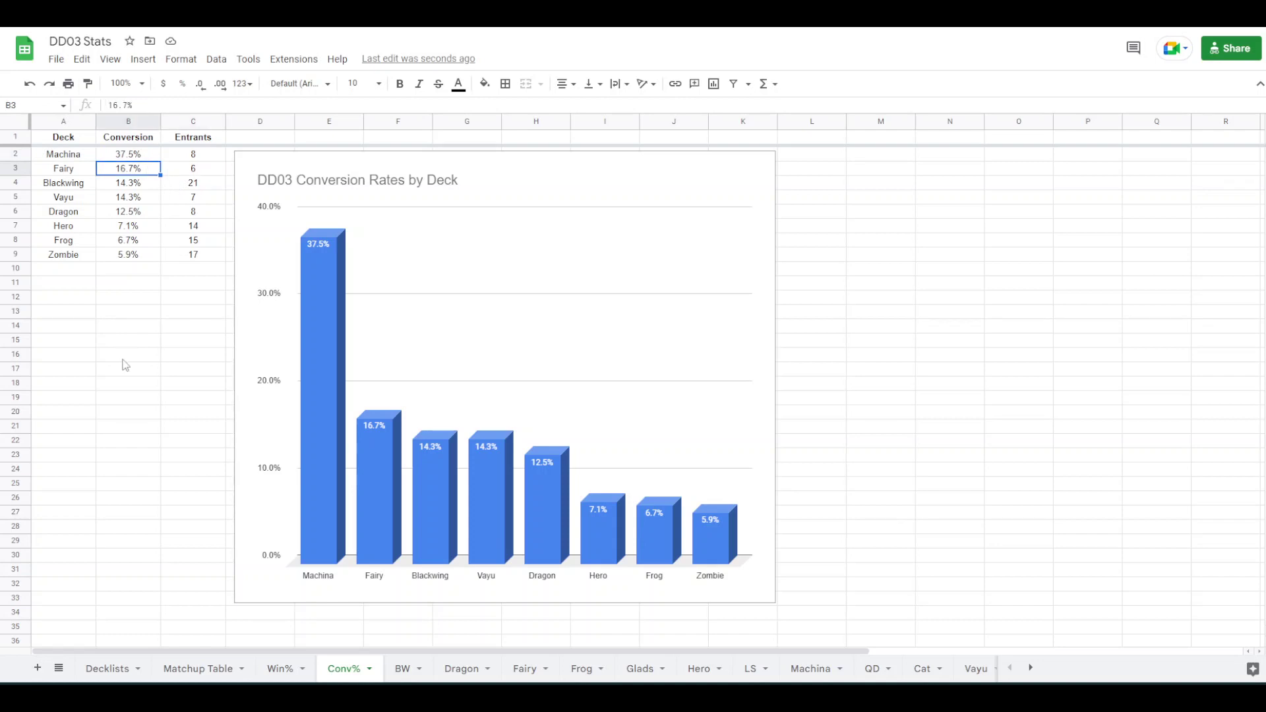
Highlight all conversion rates in B2:B9 and inspect the Zombie, Blackwing and Machina bars in the conversion chart
drag(149, 158, 142, 256)
click(377, 447)
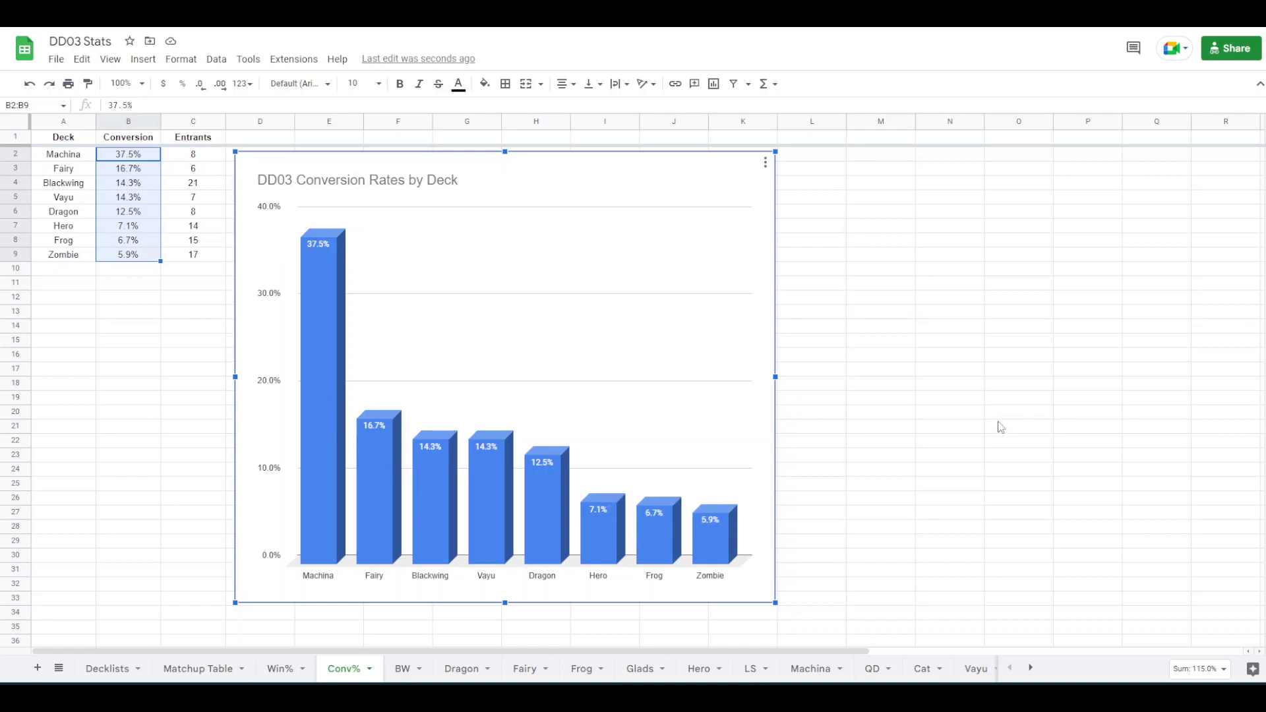
mouse_move(707, 552)
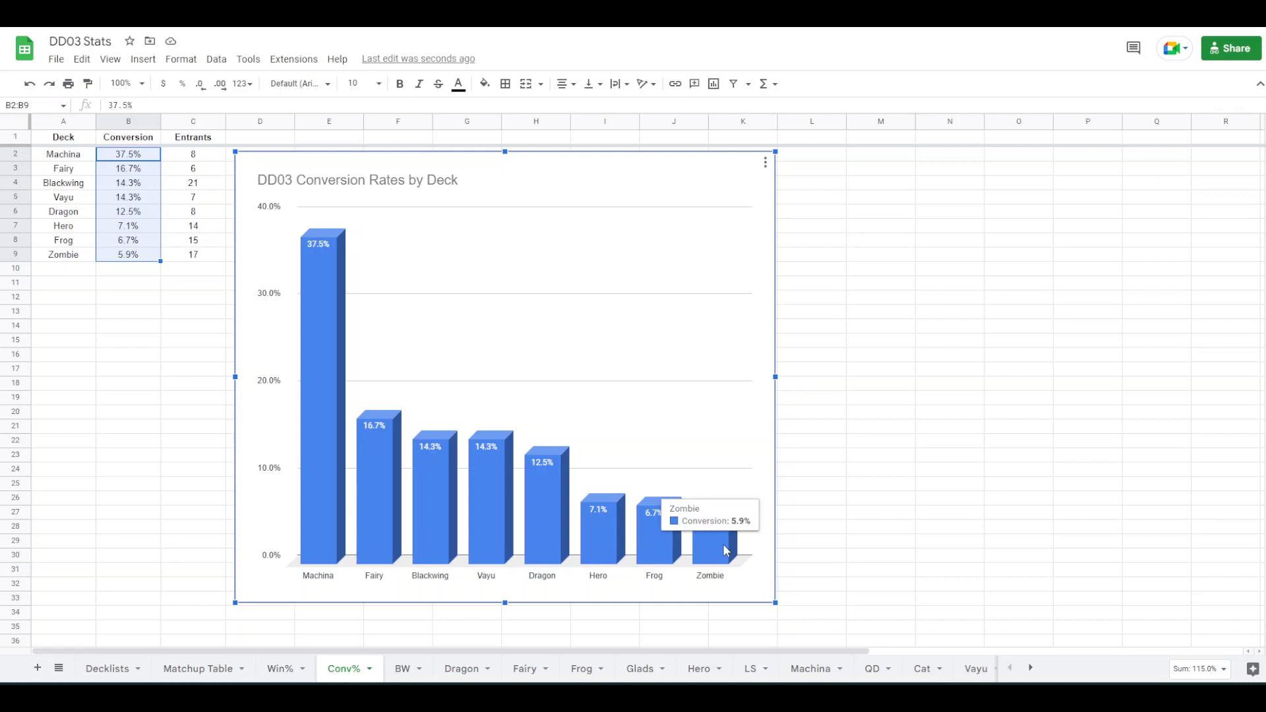
mouse_move(433, 531)
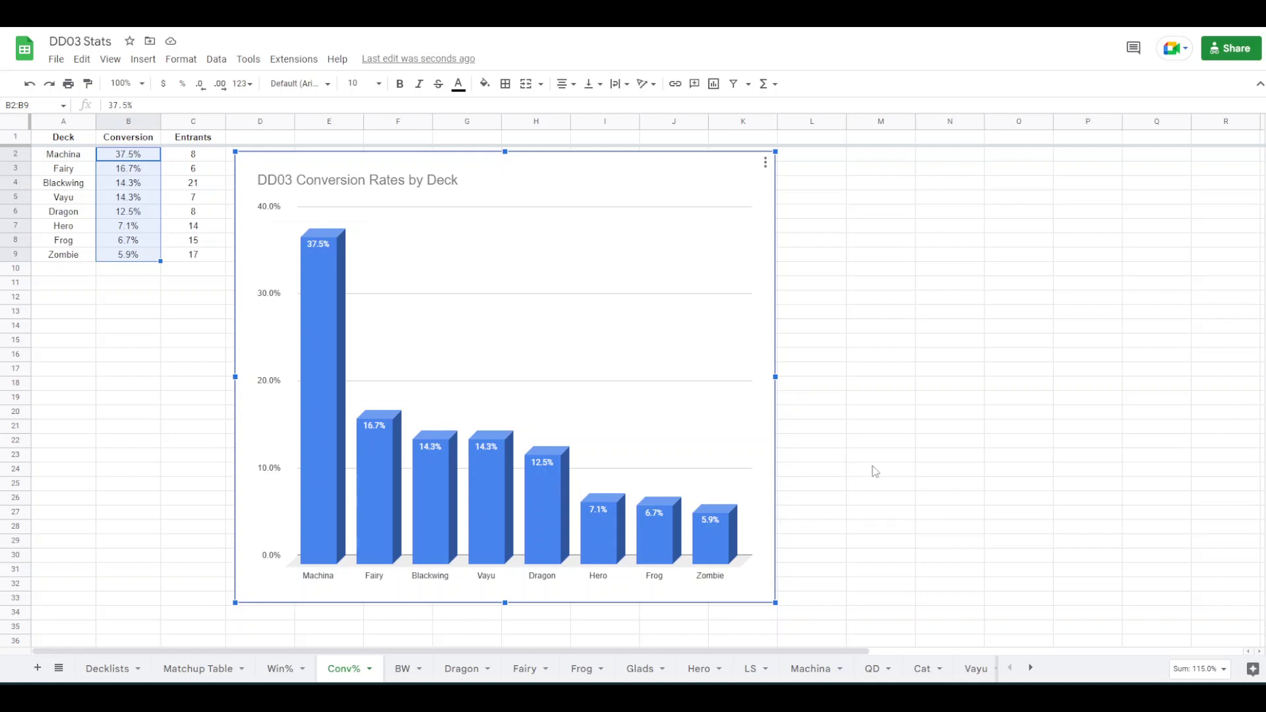
mouse_move(307, 304)
View the win rate chart on the Win% sheet, and show the Matchup Table sheet at 125% zoom
key(ctrl+shift+Page_Up)
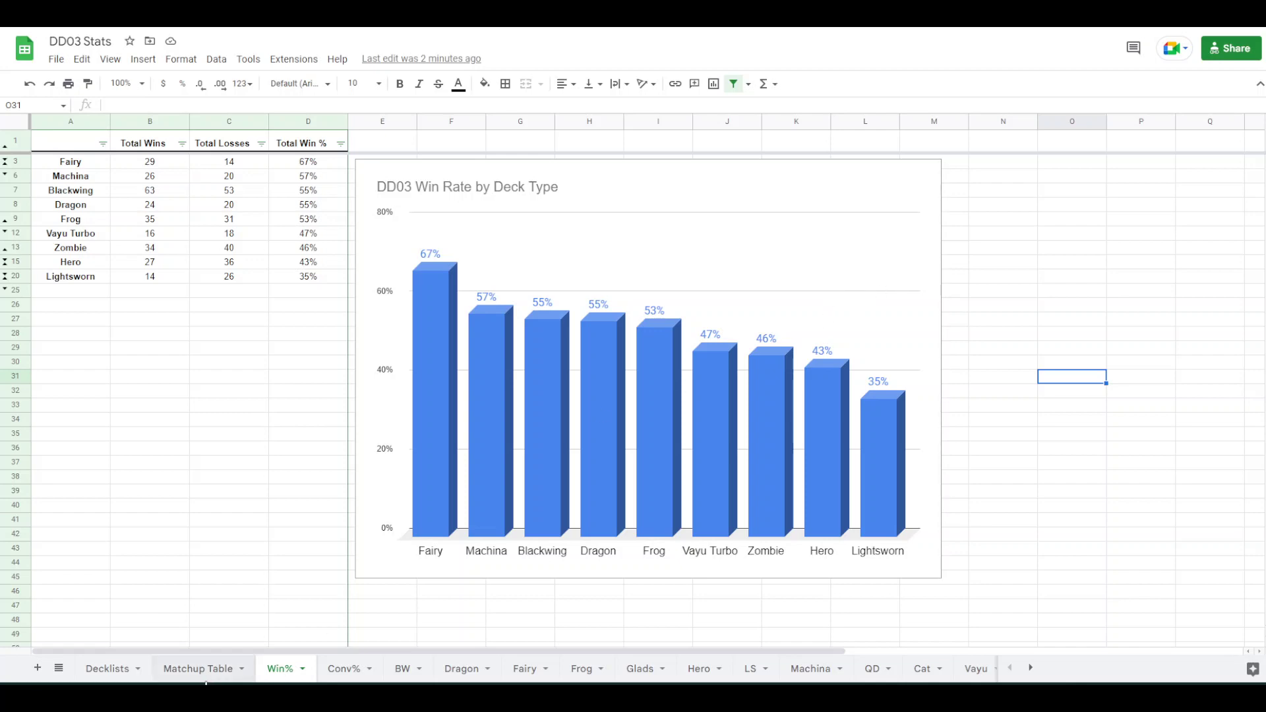
click(198, 668)
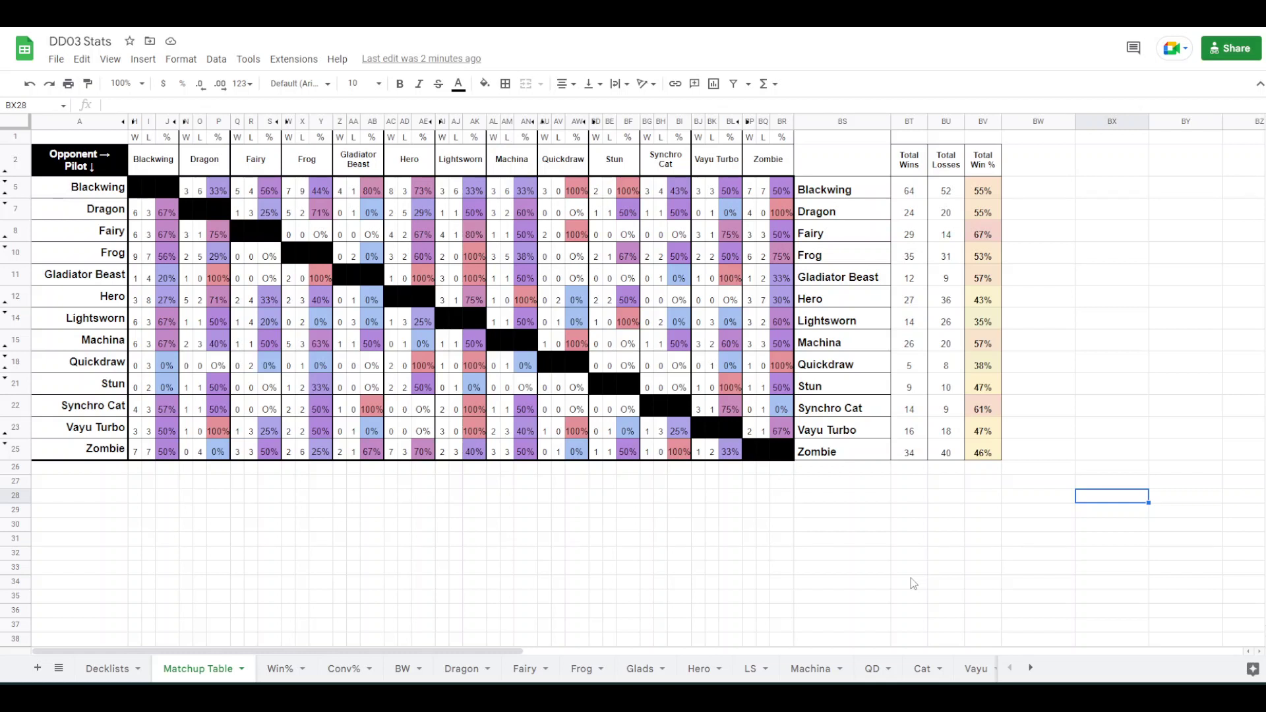
click(124, 83)
click(127, 196)
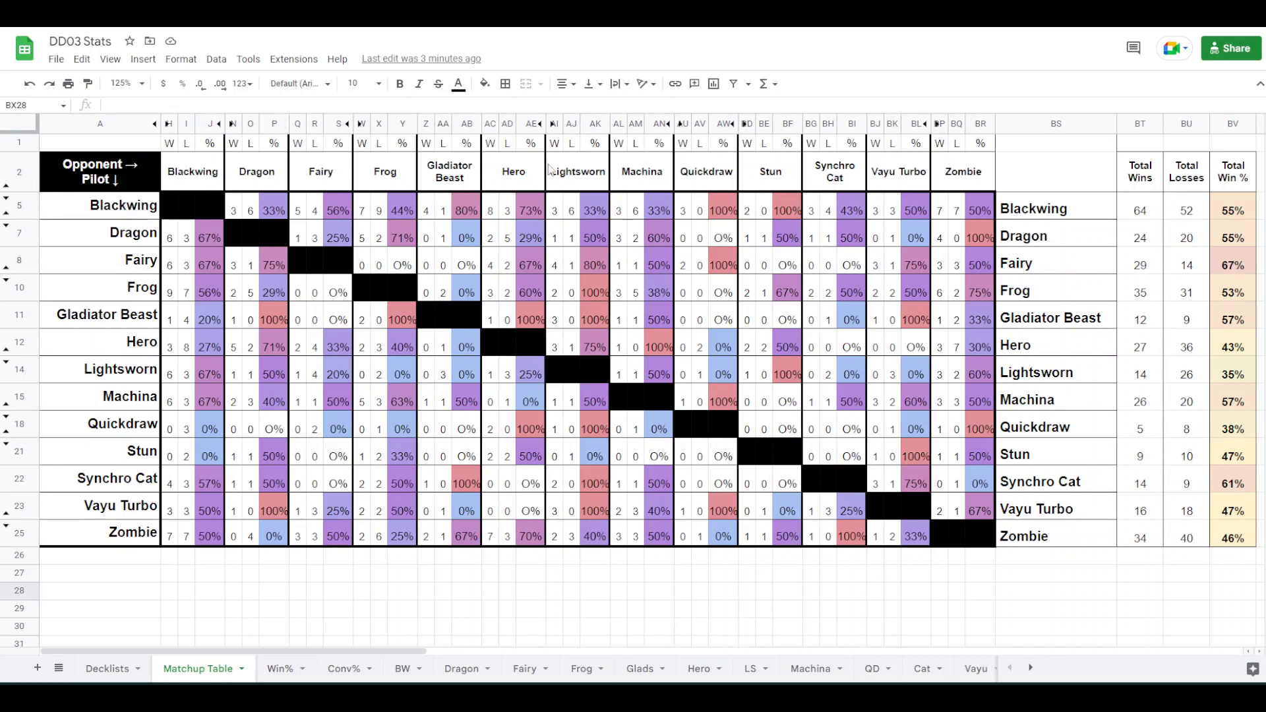
Examine the win percentages against Lightsworn in AK5:AK25, checking the Gladiator Beast and Fairy pilots' cells, and clear the highlight
drag(595, 210, 597, 531)
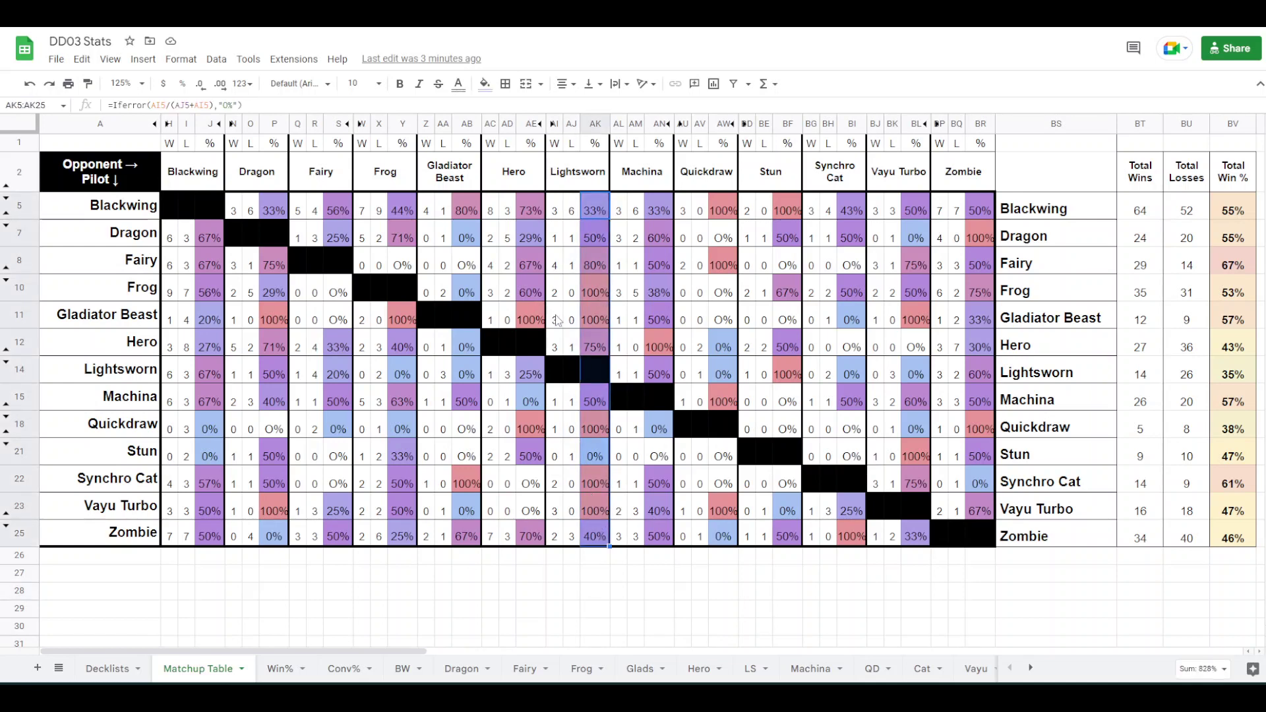
click(592, 316)
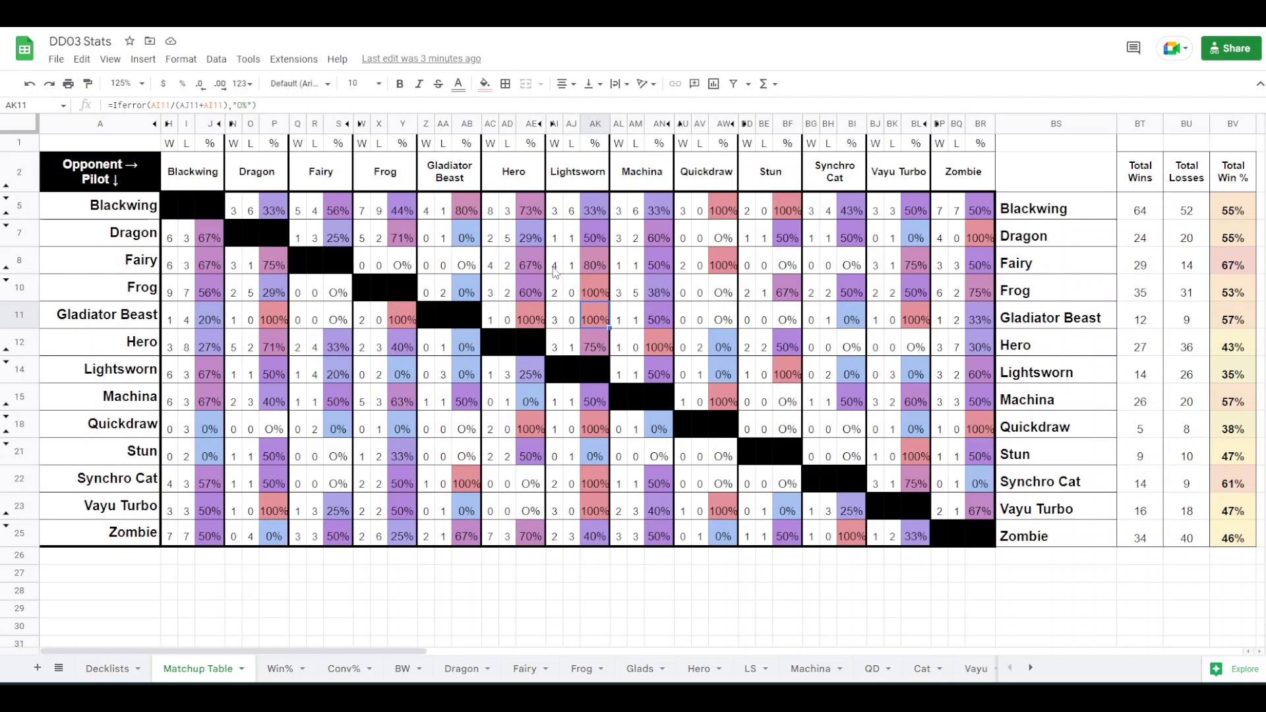
click(596, 265)
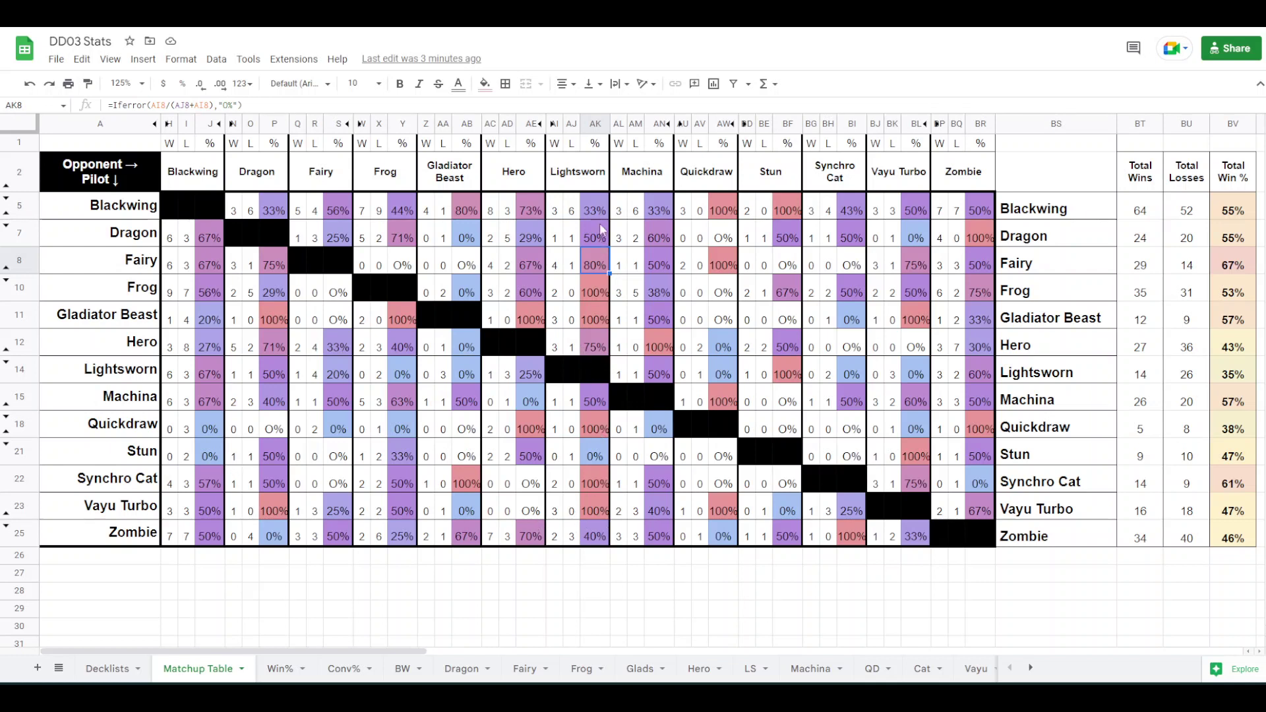
drag(604, 231, 600, 527)
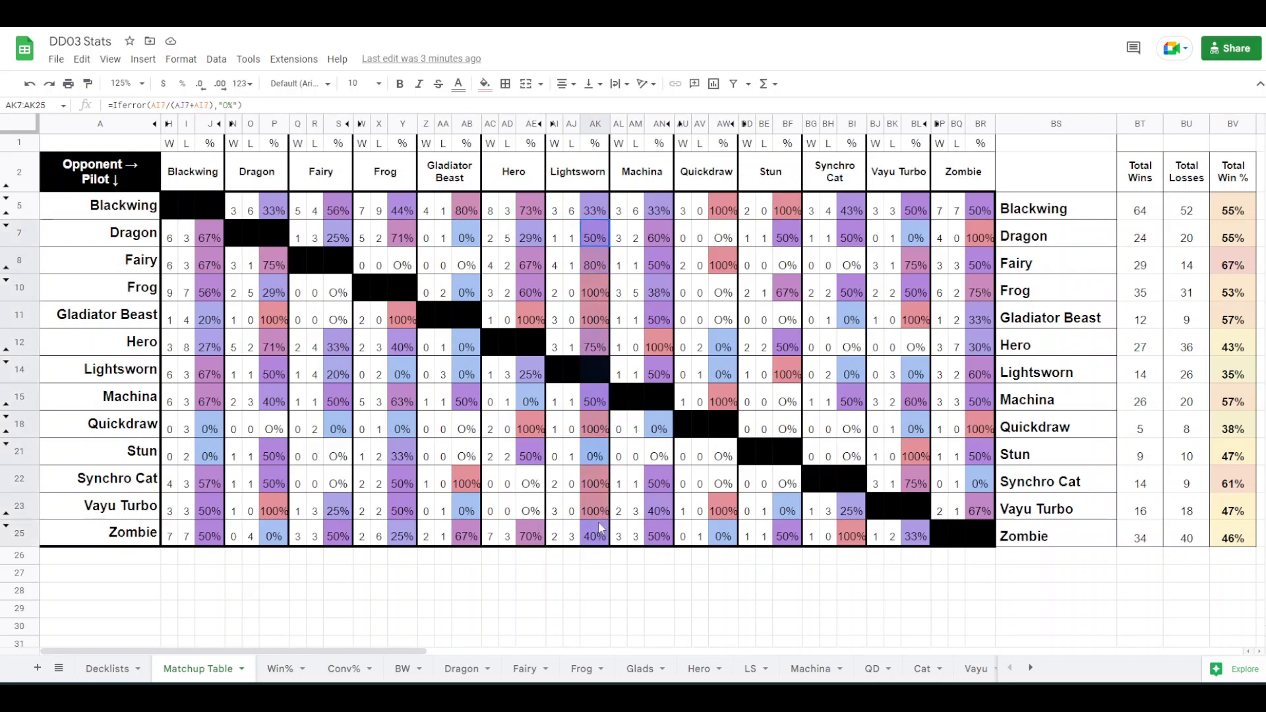
click(595, 573)
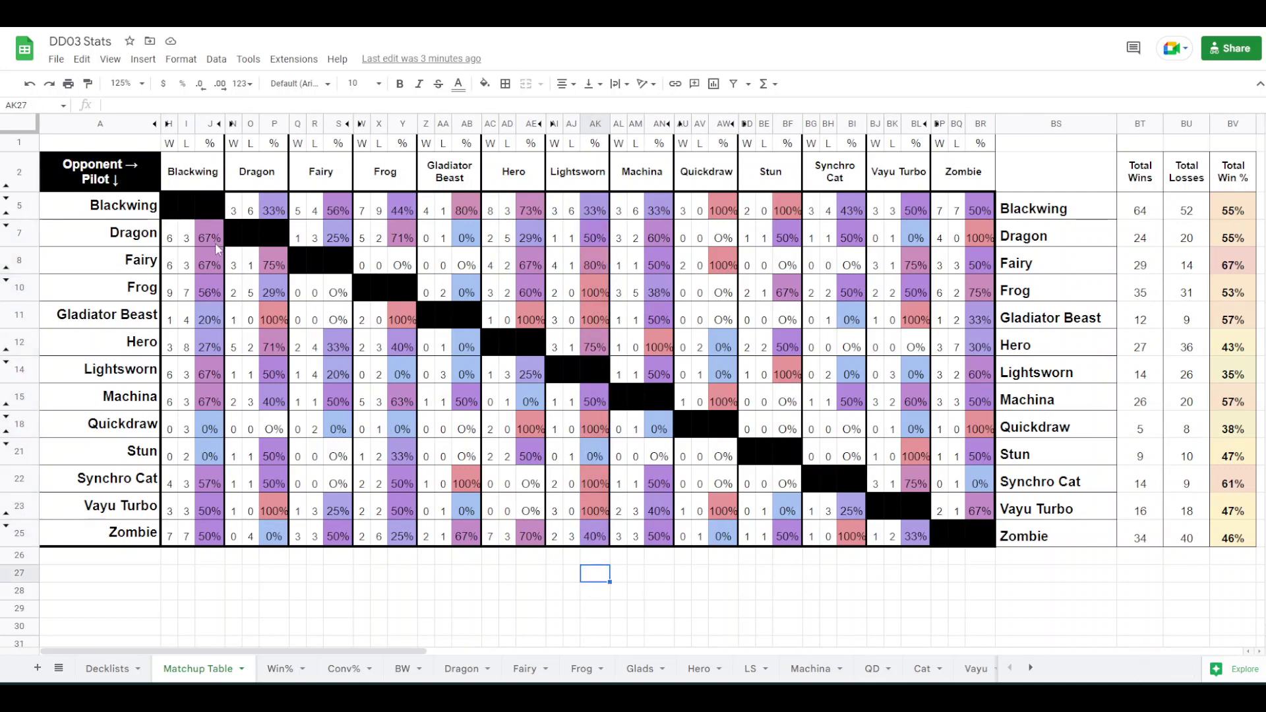
Highlight the win percentages against Blackwing in J7:J25 of the matchup table, and clear the highlight
drag(215, 245, 207, 492)
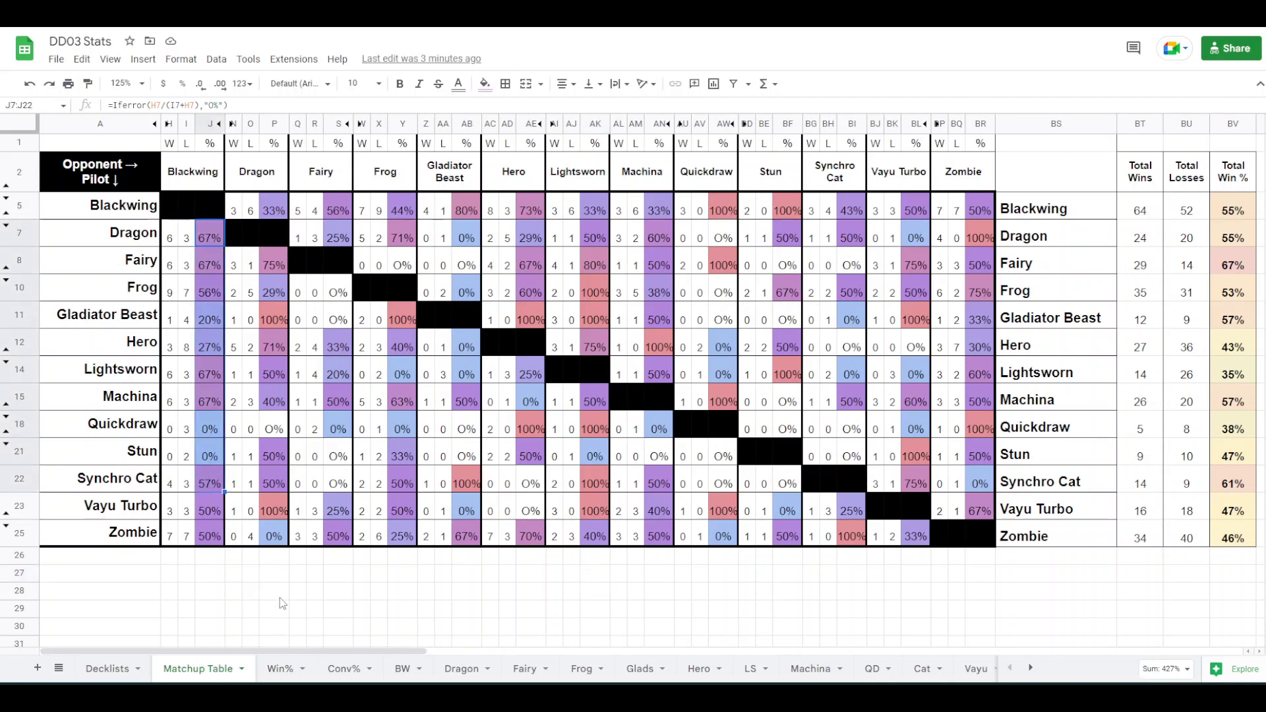
click(280, 592)
drag(209, 234, 215, 535)
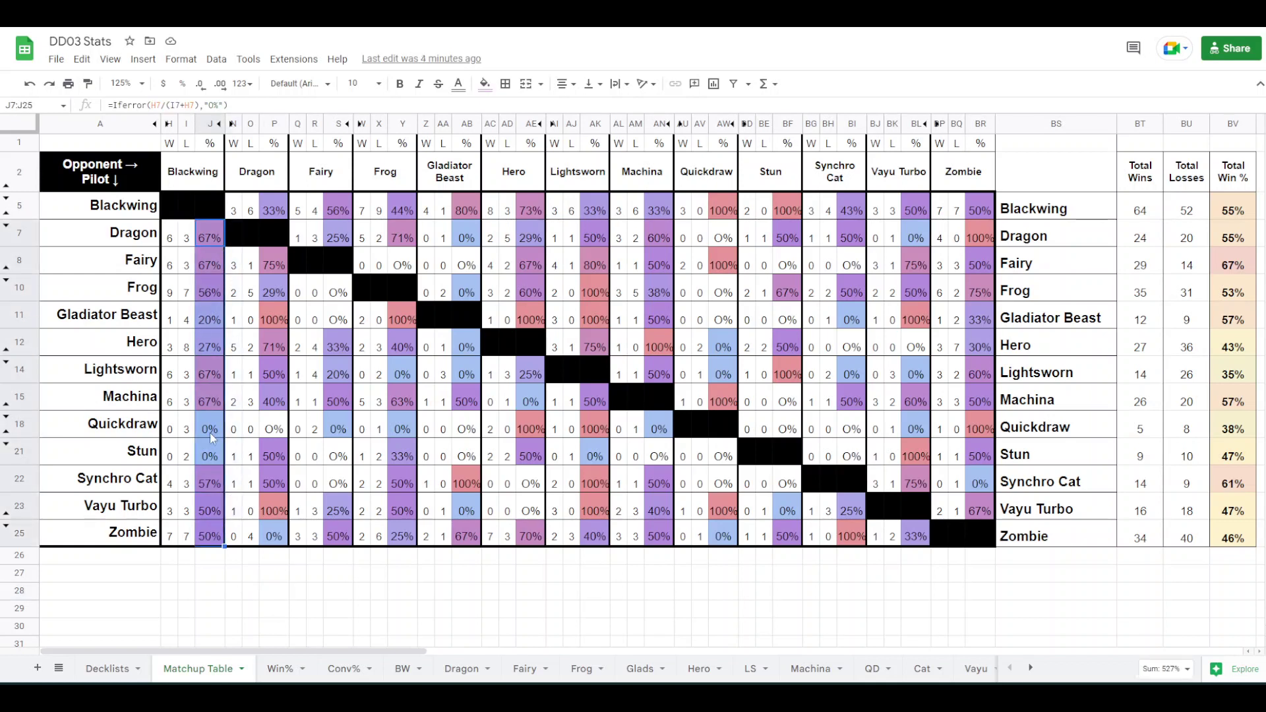
click(239, 574)
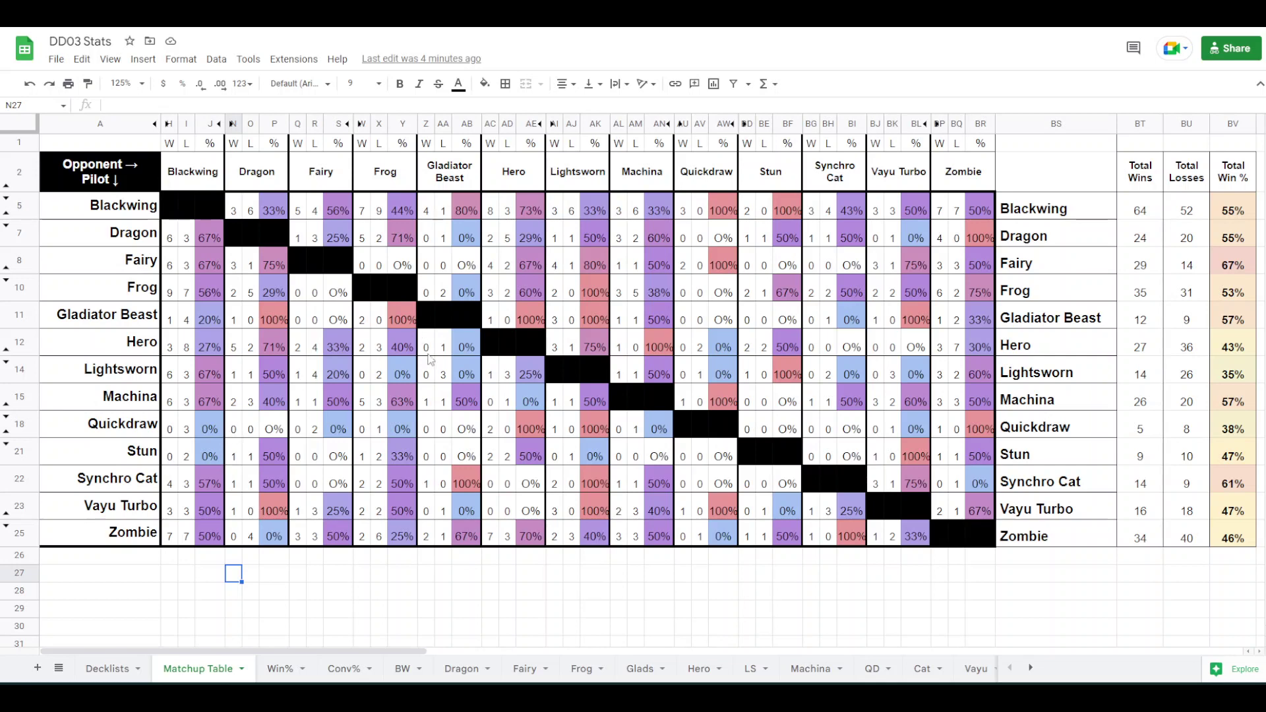
Examine the win percentages against Zombie in column BR, comparing the Dragon and Frog pilots' cells BR7 and BR10
drag(983, 209, 993, 495)
click(1009, 623)
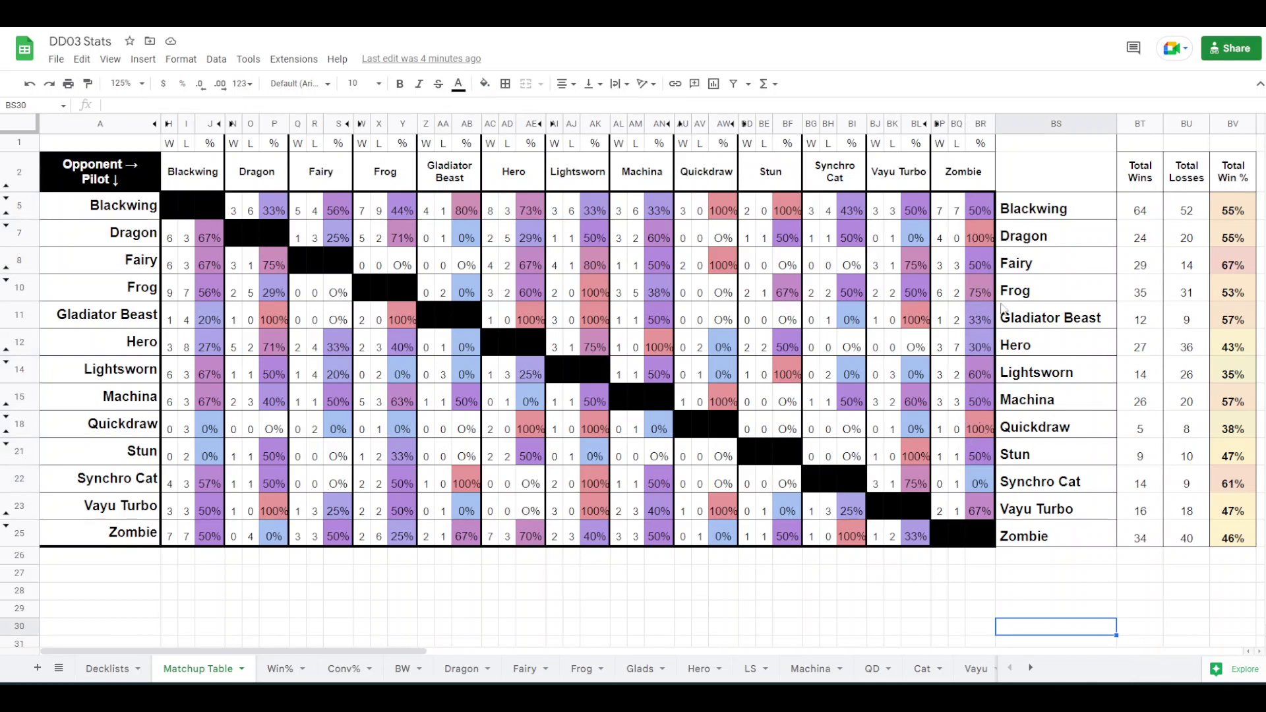
click(980, 238)
key(Down)
key(Down)
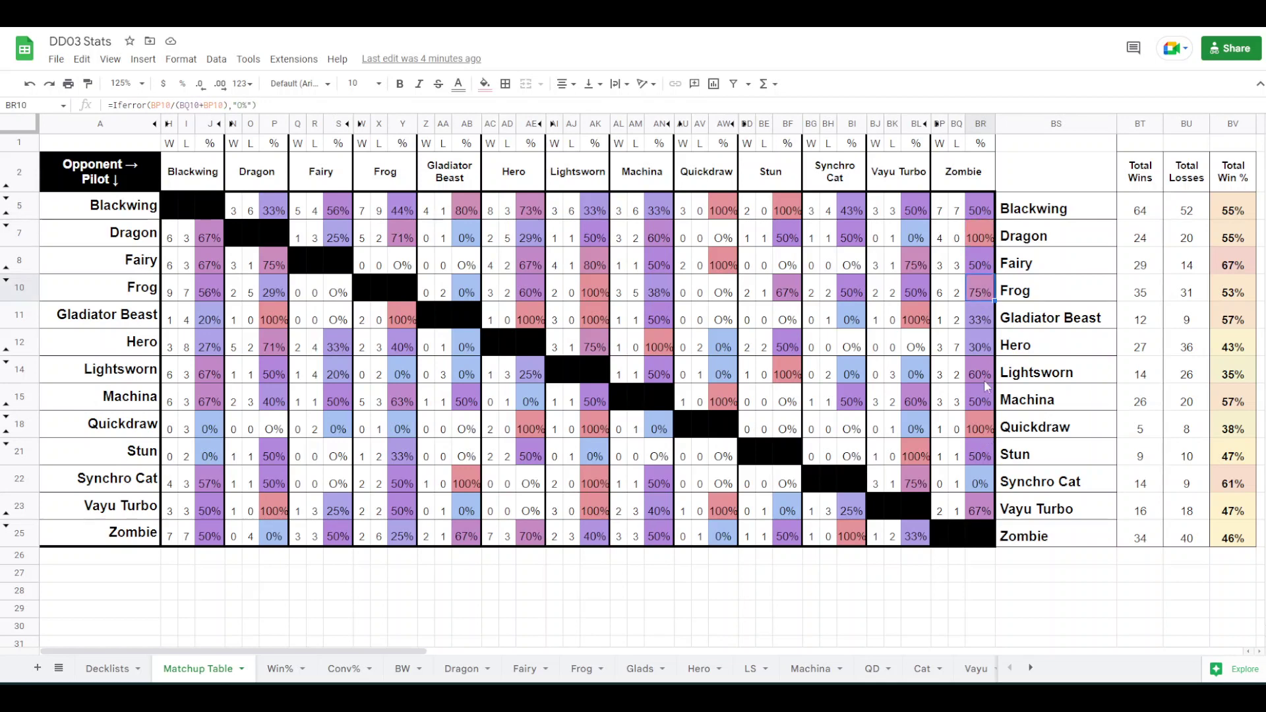
click(973, 236)
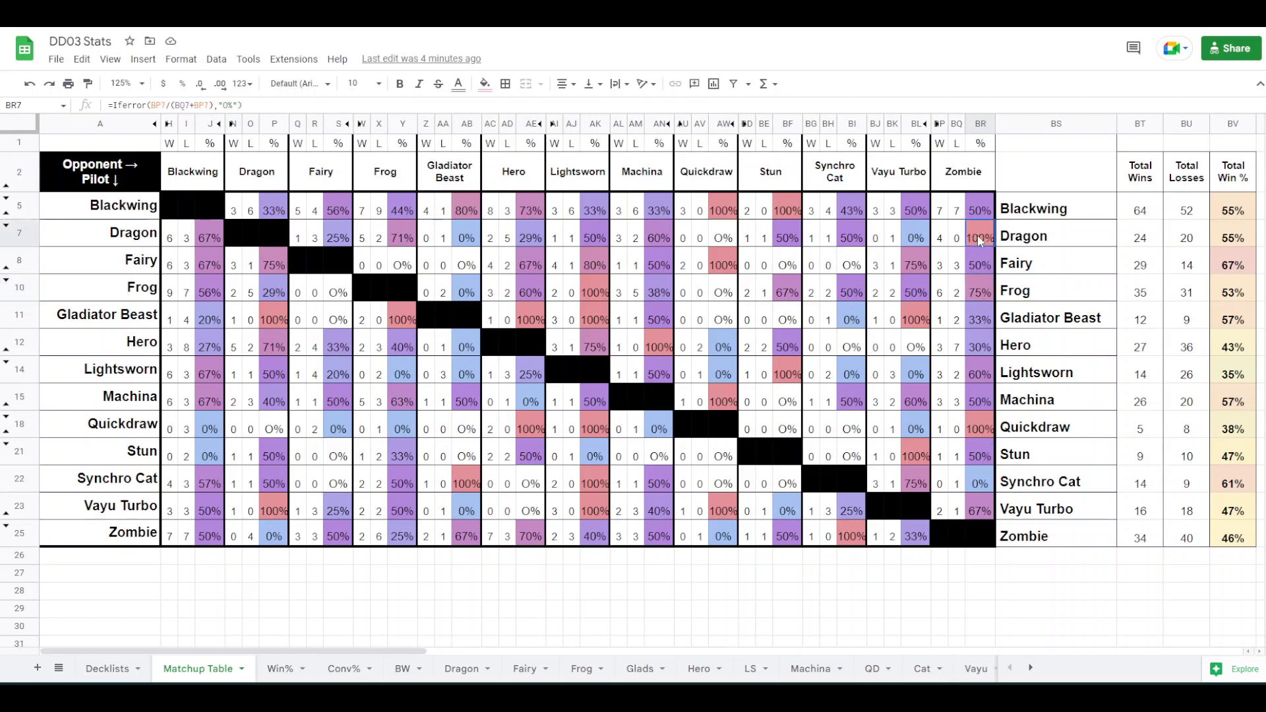
click(980, 290)
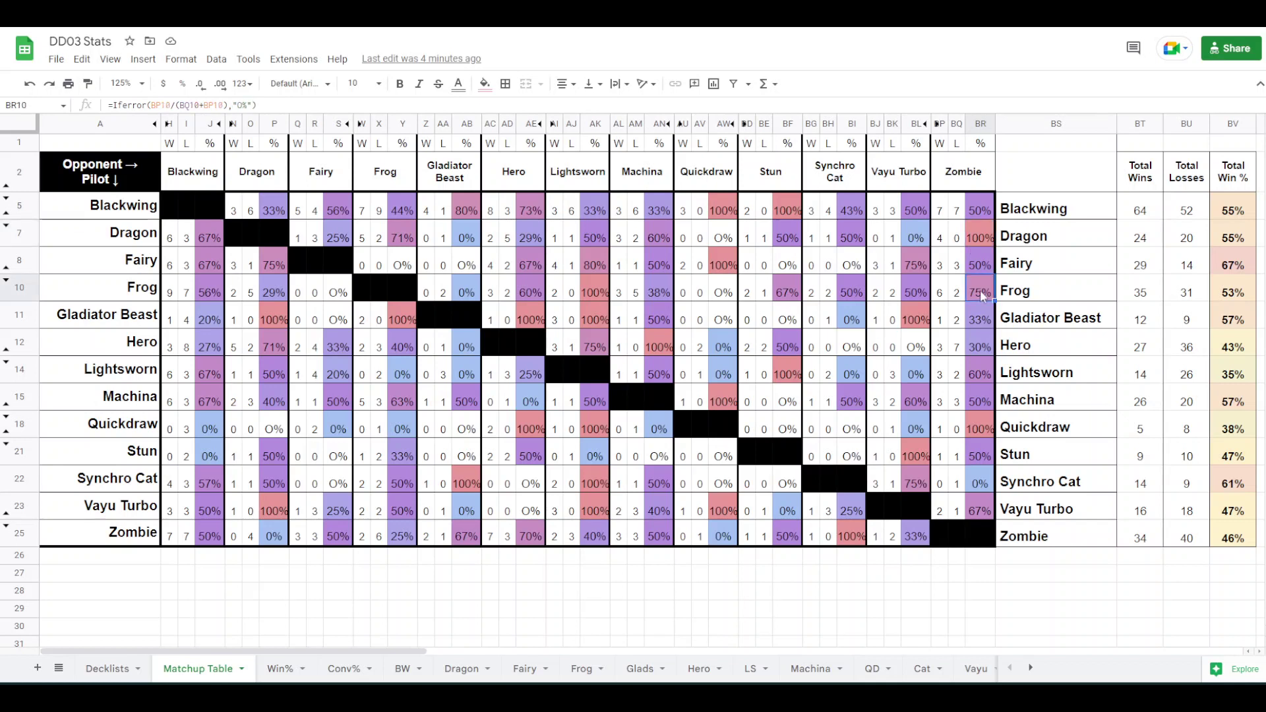
key(Up)
key(Up)
key(Down)
key(Down)
key(Up)
key(Up)
key(Down)
key(Down)
Examine the win percentages against Machina in AN5:AN25, checking the Hero pilot's wins in AL12 and the Blackwing pilot's percentage in AN5
drag(660, 209, 661, 536)
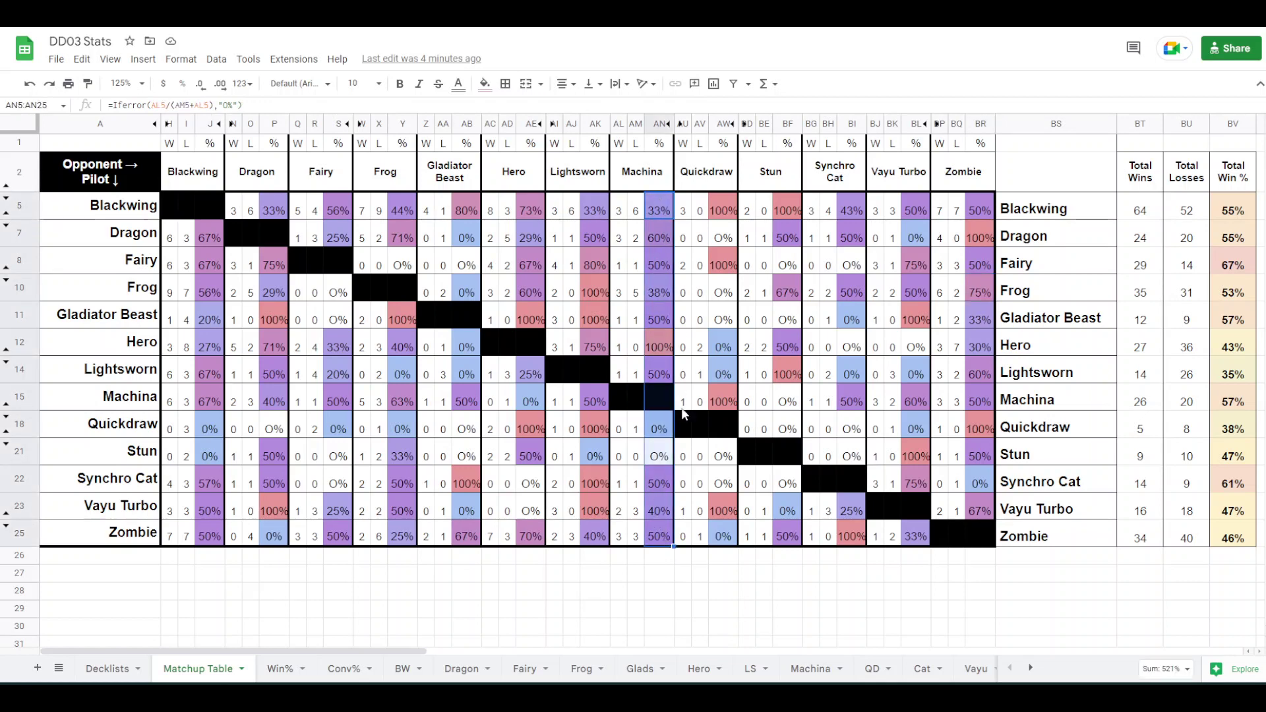
drag(698, 602, 697, 591)
click(623, 354)
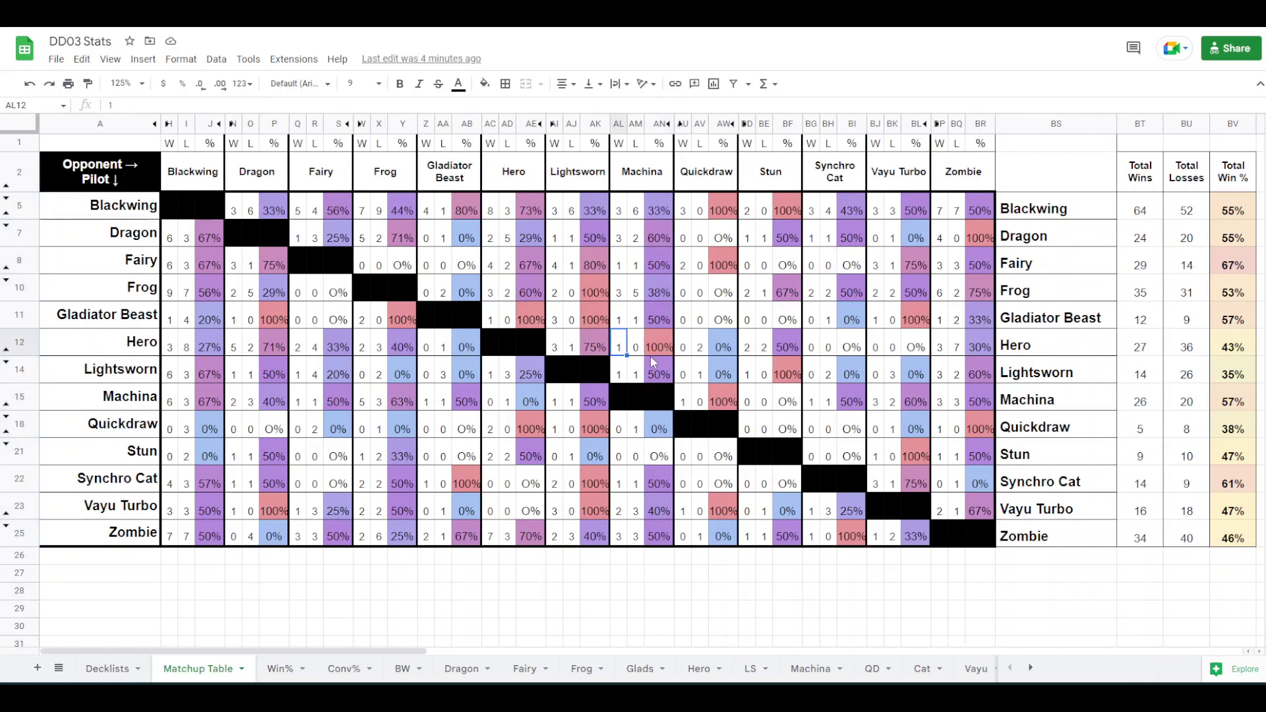
drag(659, 211, 664, 505)
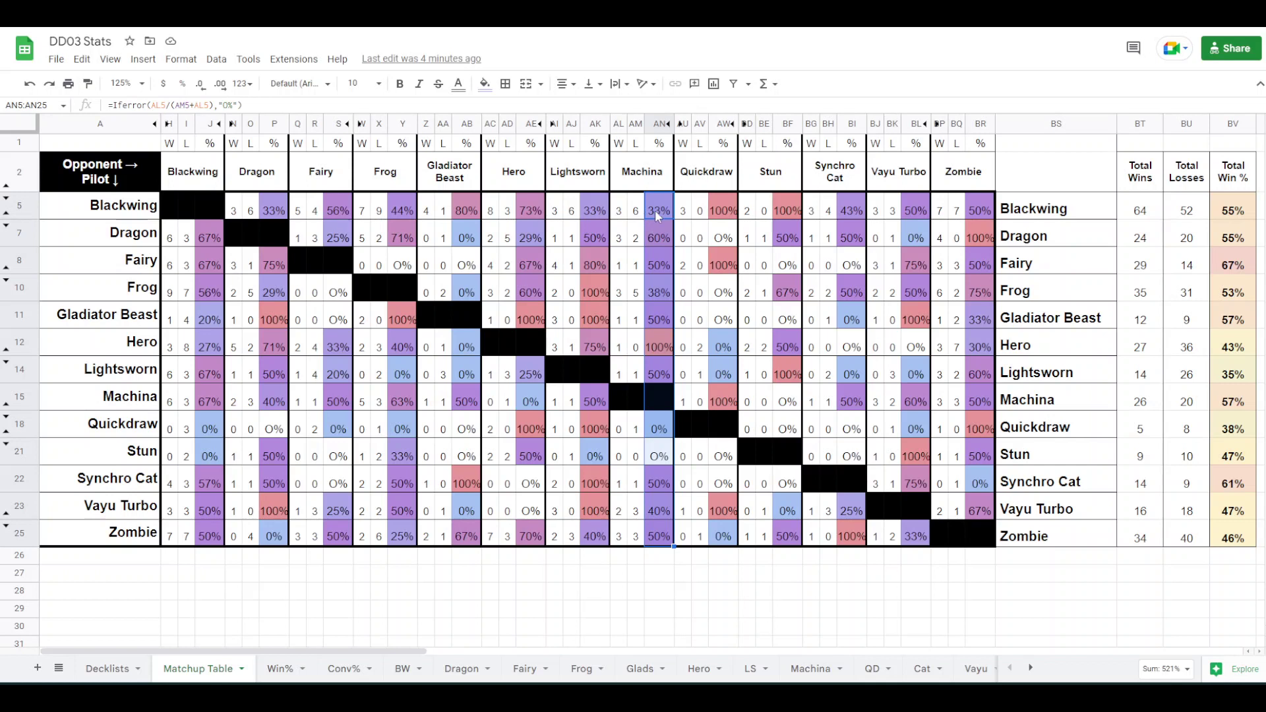
click(658, 212)
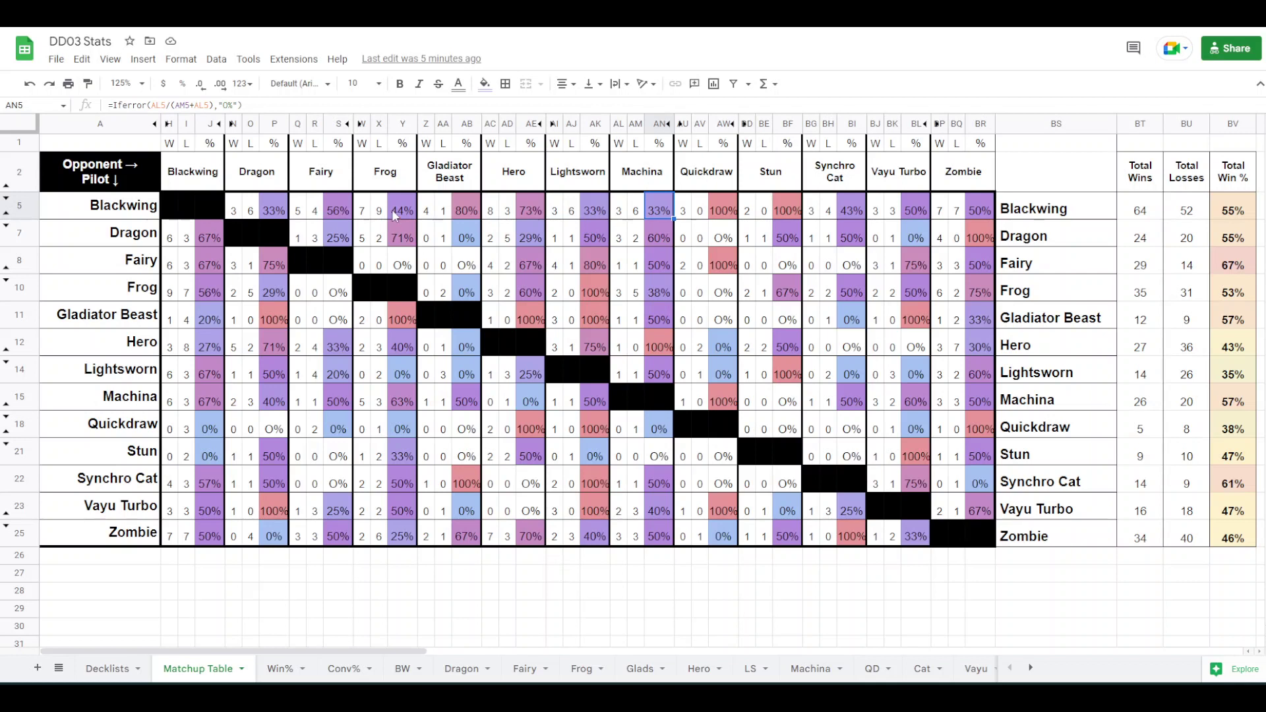
Examine the win percentages against Frog in Y5:Y25, checking the Dragon and Gladiator Beast pilots' cells, and clear the selection
drag(402, 209, 402, 538)
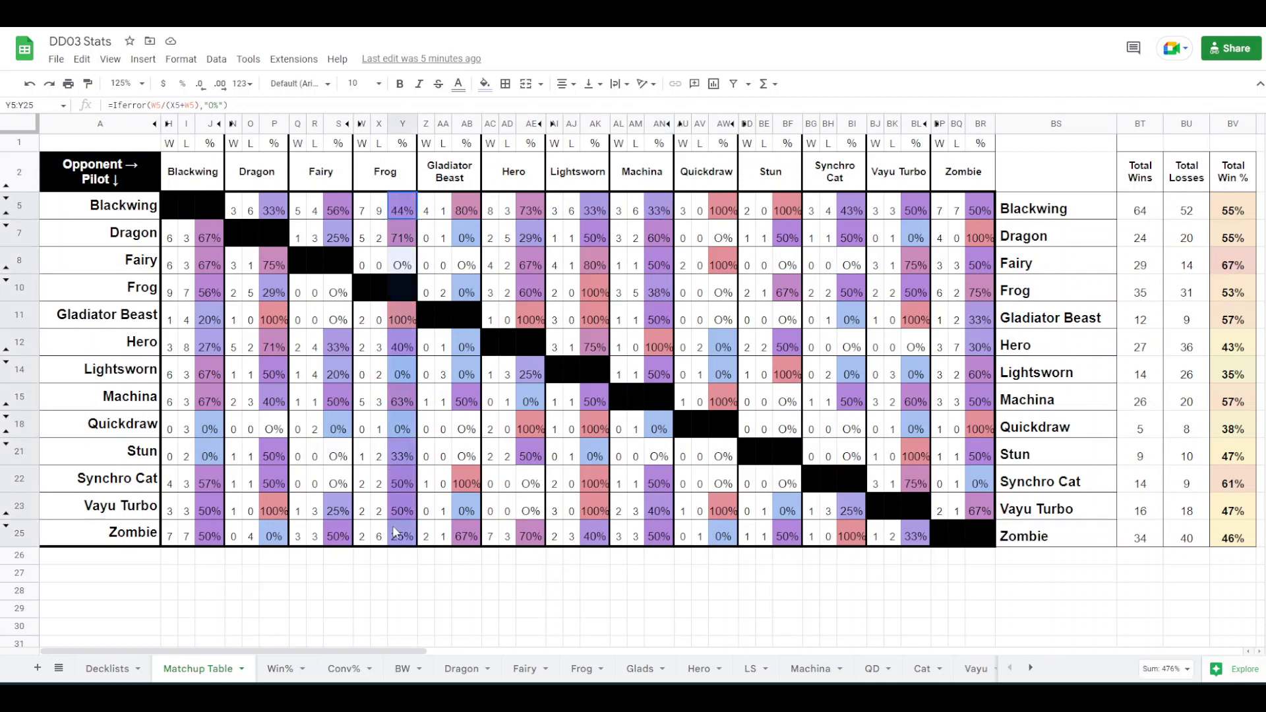
click(448, 643)
click(407, 242)
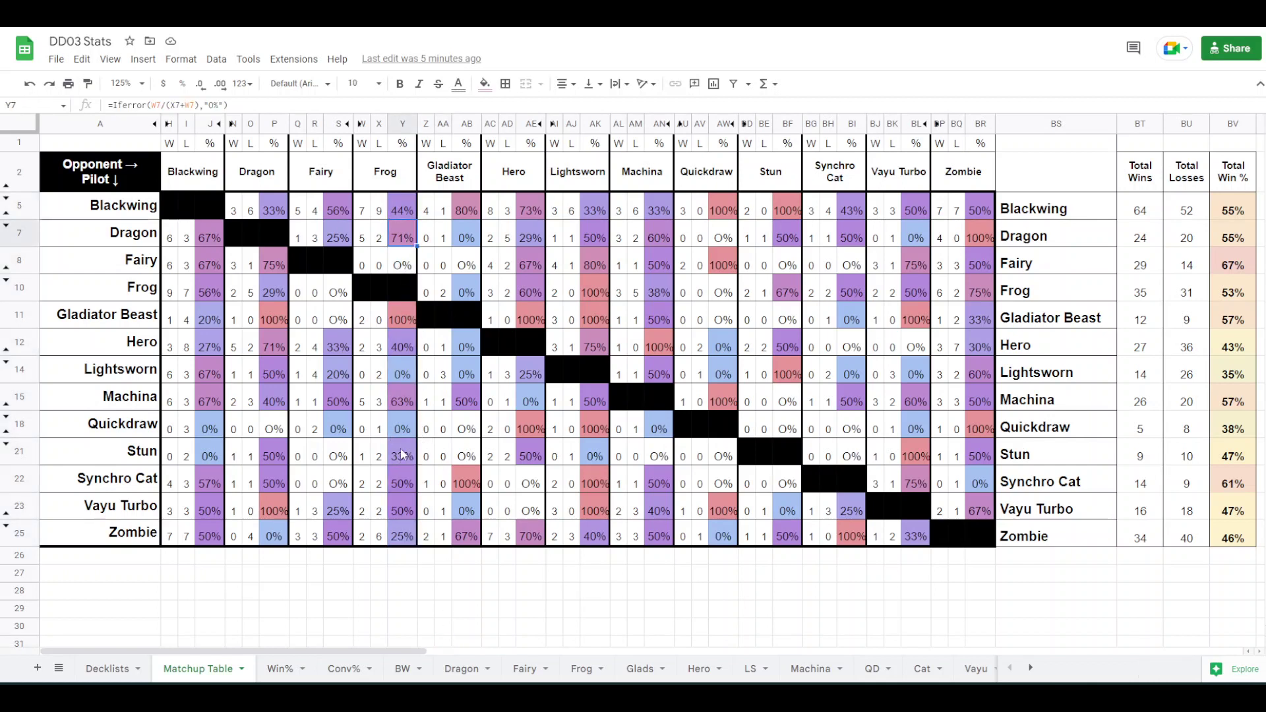
click(398, 318)
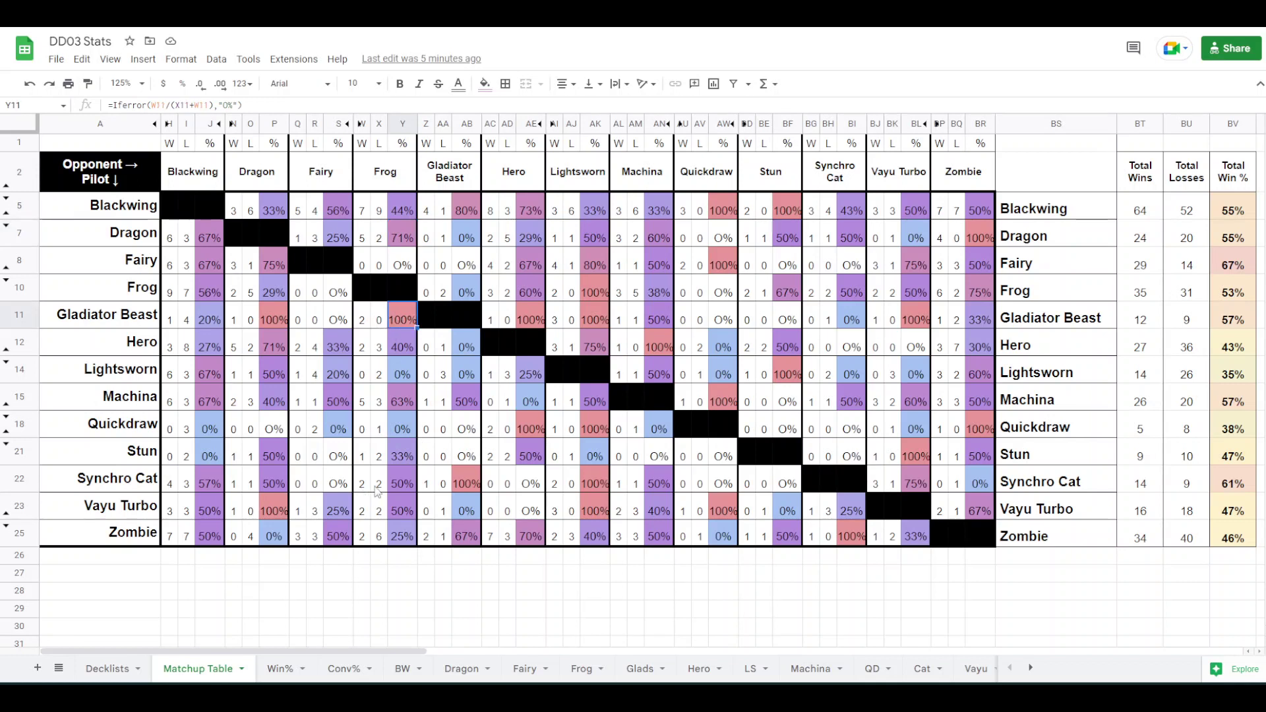
click(489, 613)
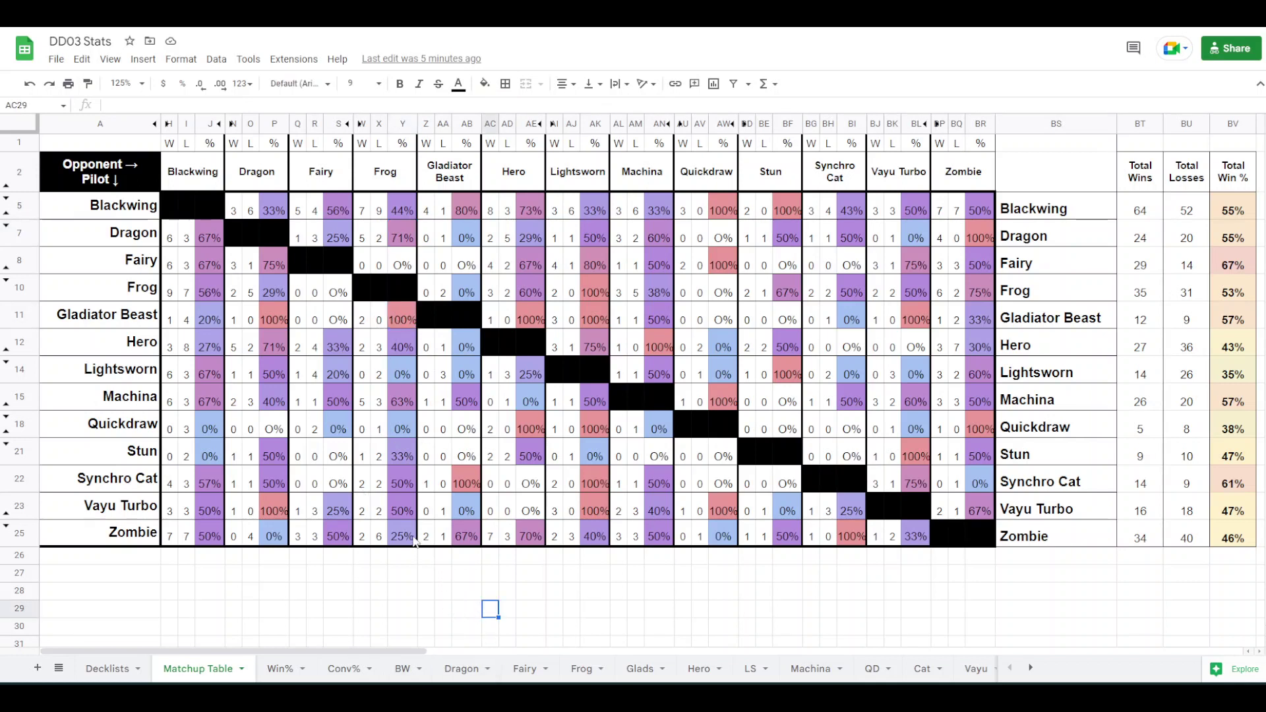
Highlight the win percentages against Fairy in S5:S25 and those against Dragon in column P, clearing each highlight
drag(337, 212, 342, 541)
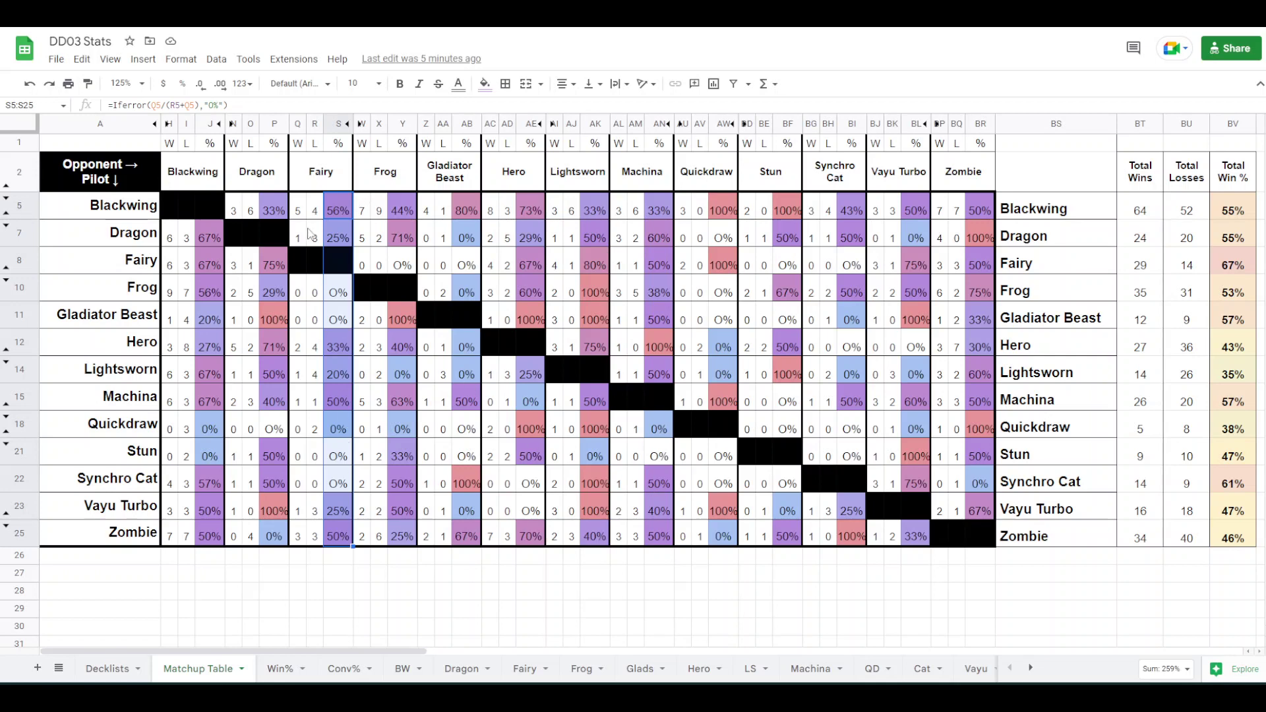
click(364, 578)
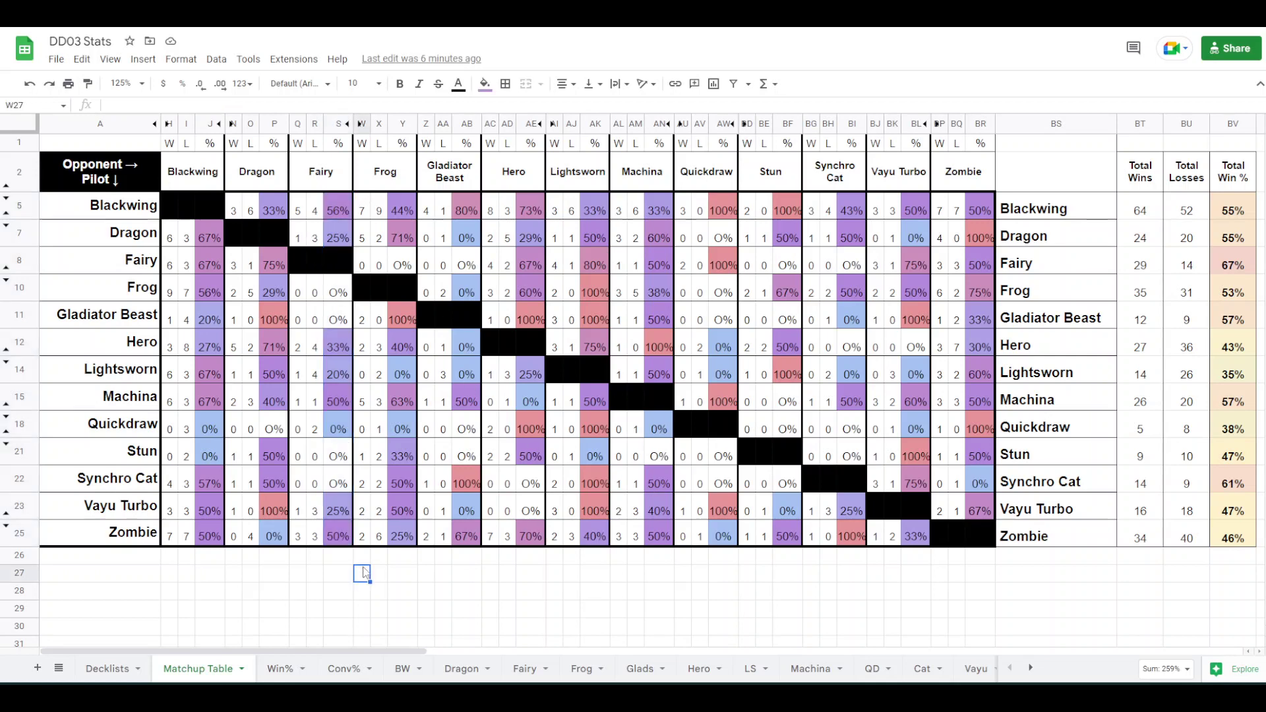
drag(276, 212, 276, 534)
click(333, 592)
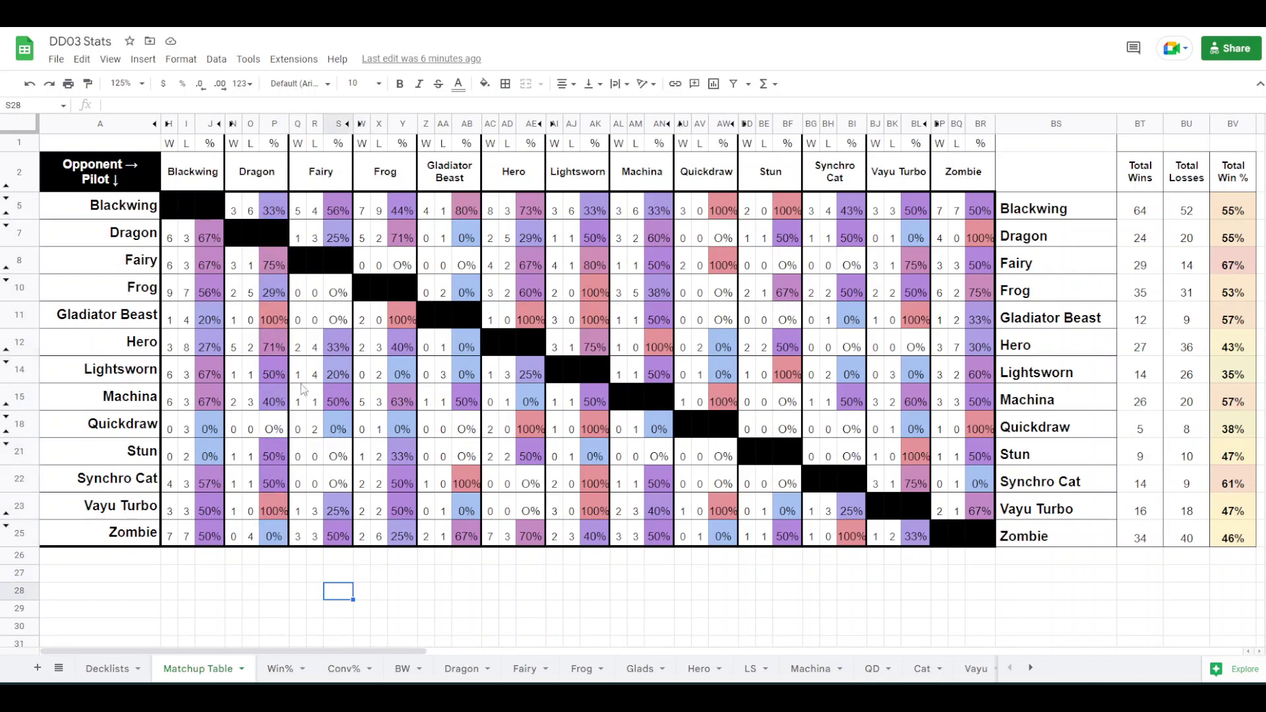
Compare the Fairy and Hero pilots' win percentages against Dragon in cells P8 and P12
click(278, 267)
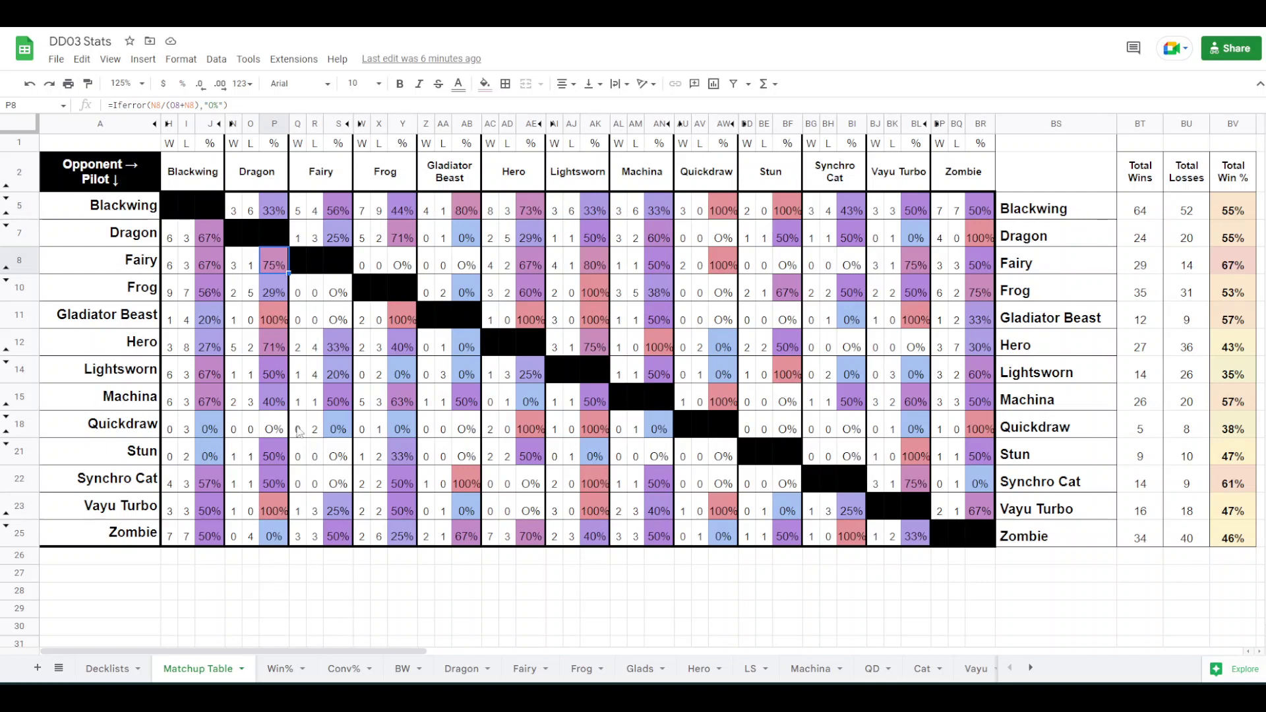
click(277, 348)
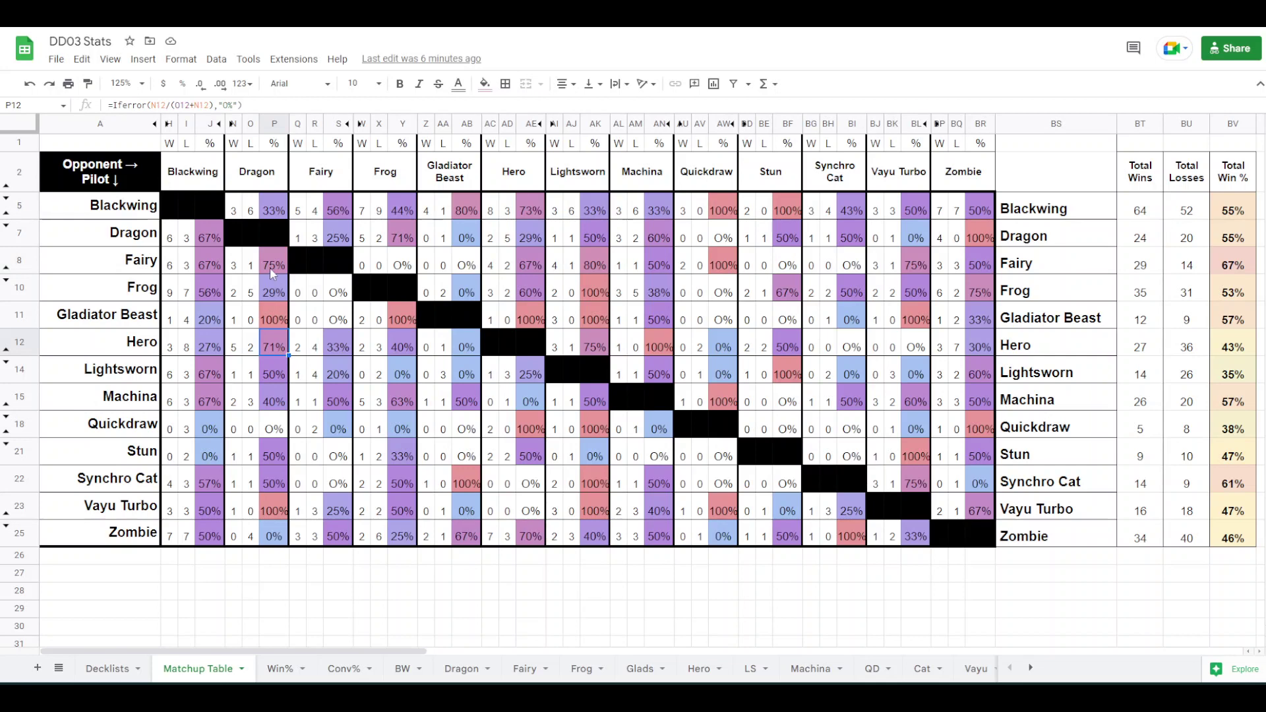
click(273, 266)
click(272, 349)
click(272, 267)
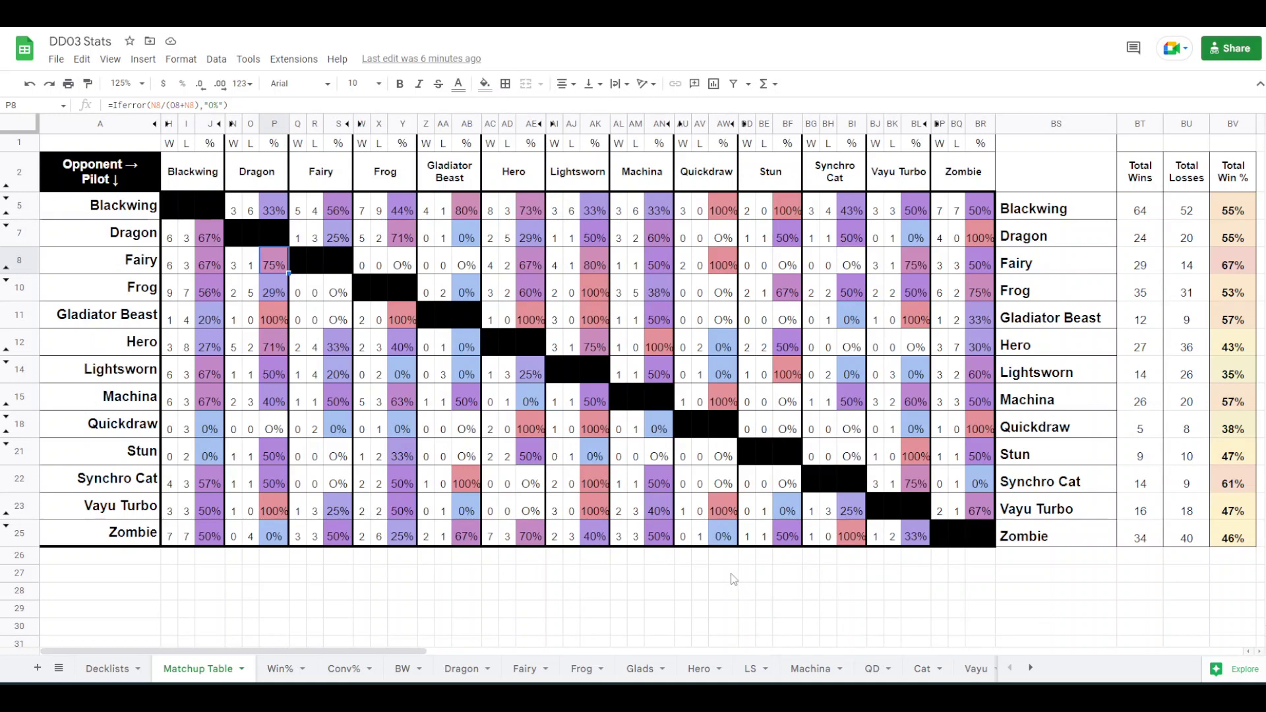
View the Blackwing subtype breakdown on the BW sheet and highlight the Pure and Grepher win percentages
click(404, 672)
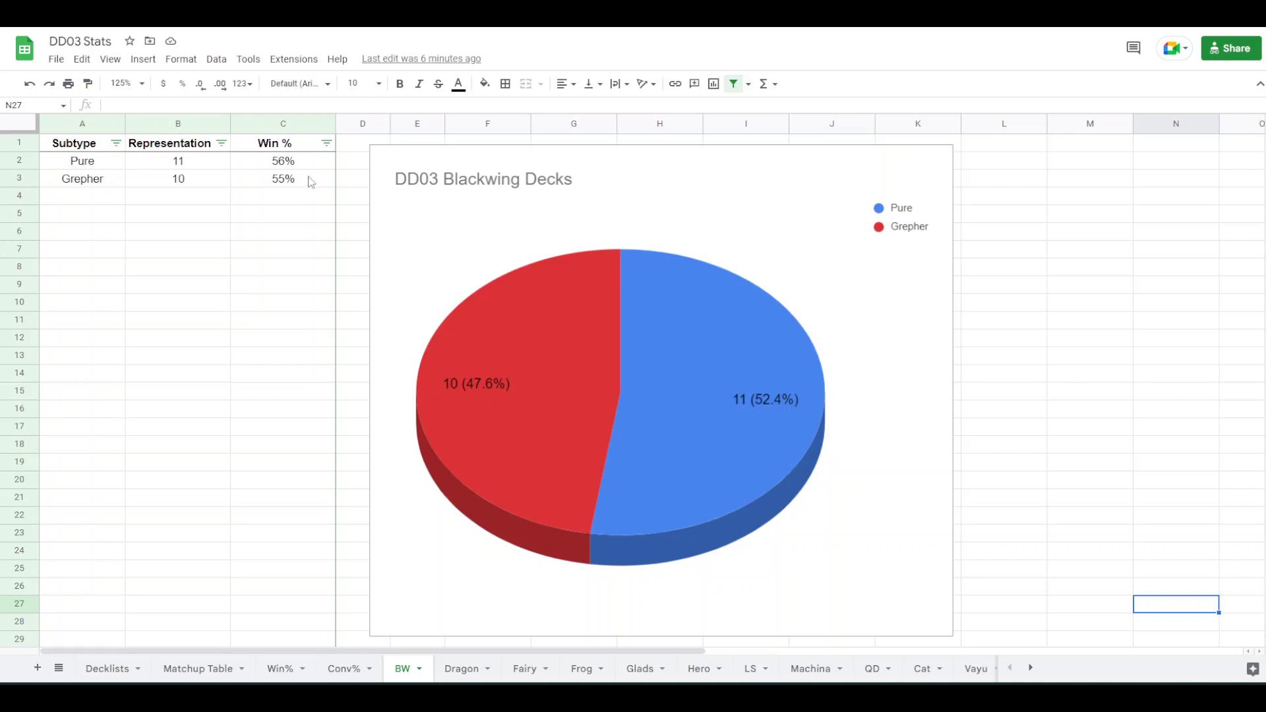
drag(309, 162, 319, 199)
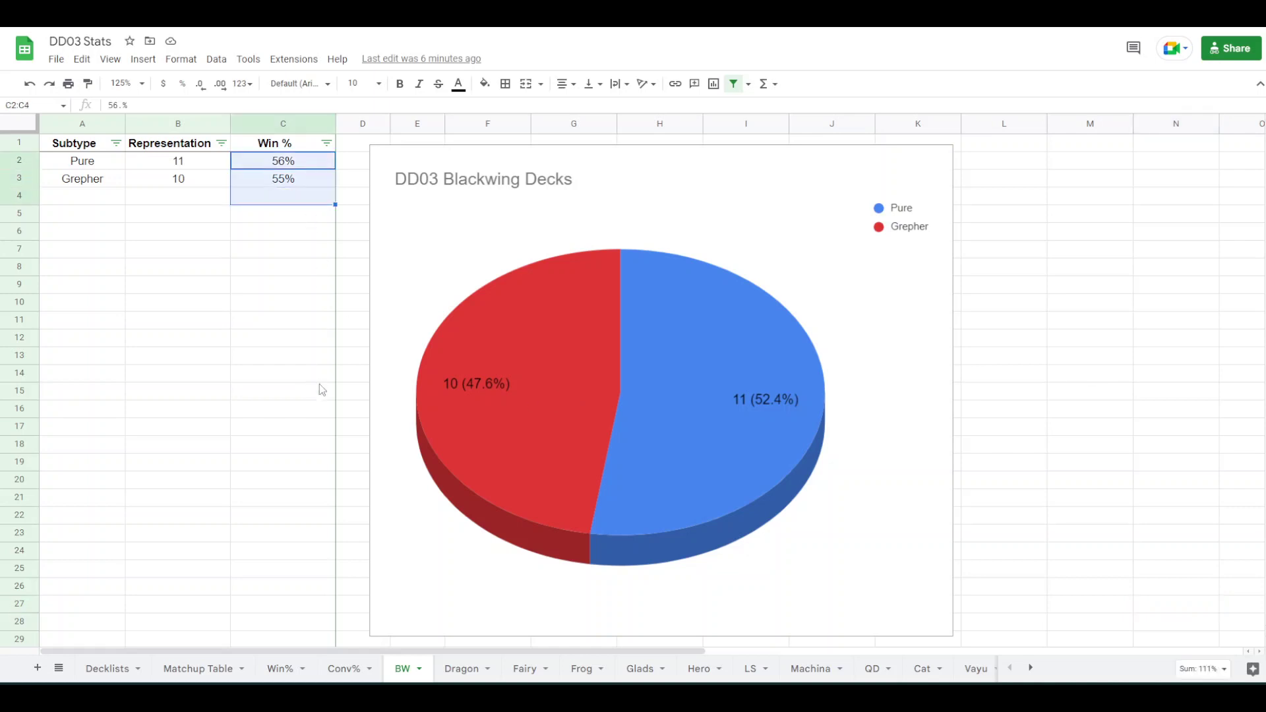
click(333, 516)
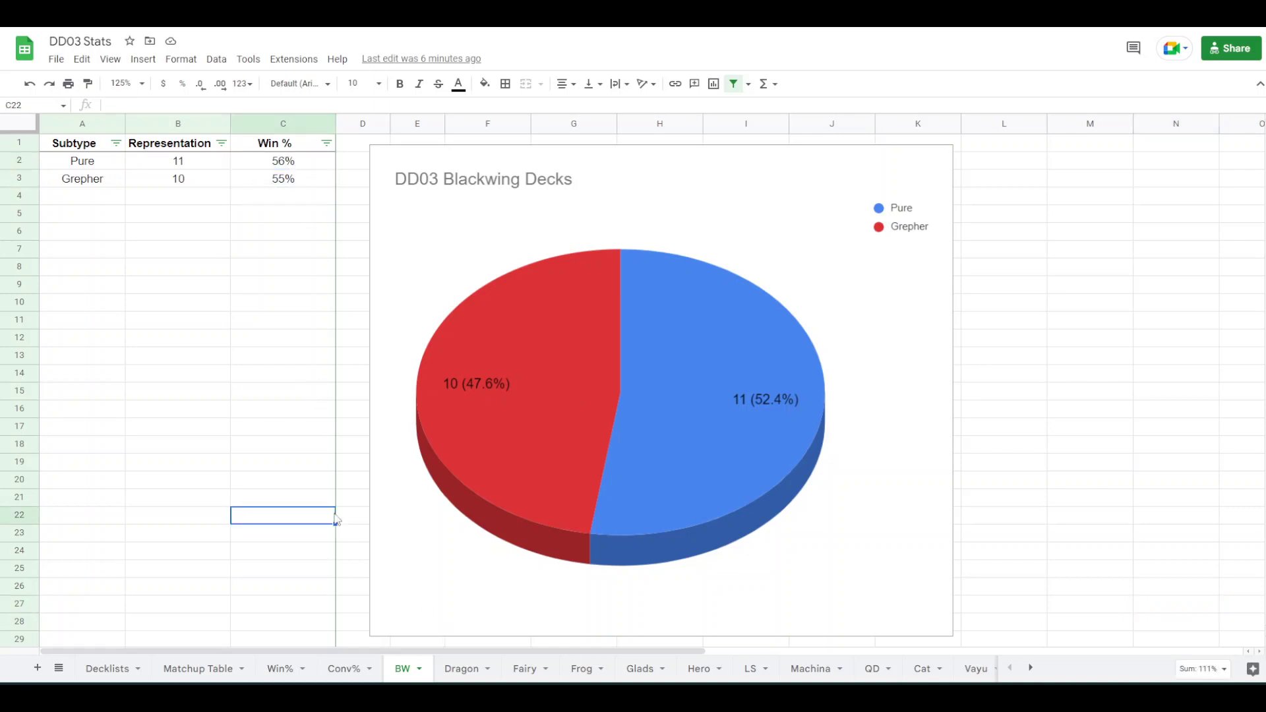
View the Dragon sheet's subtype breakdown, inspecting the pie chart and the Trap subtype's win percentage and representation cells
click(461, 671)
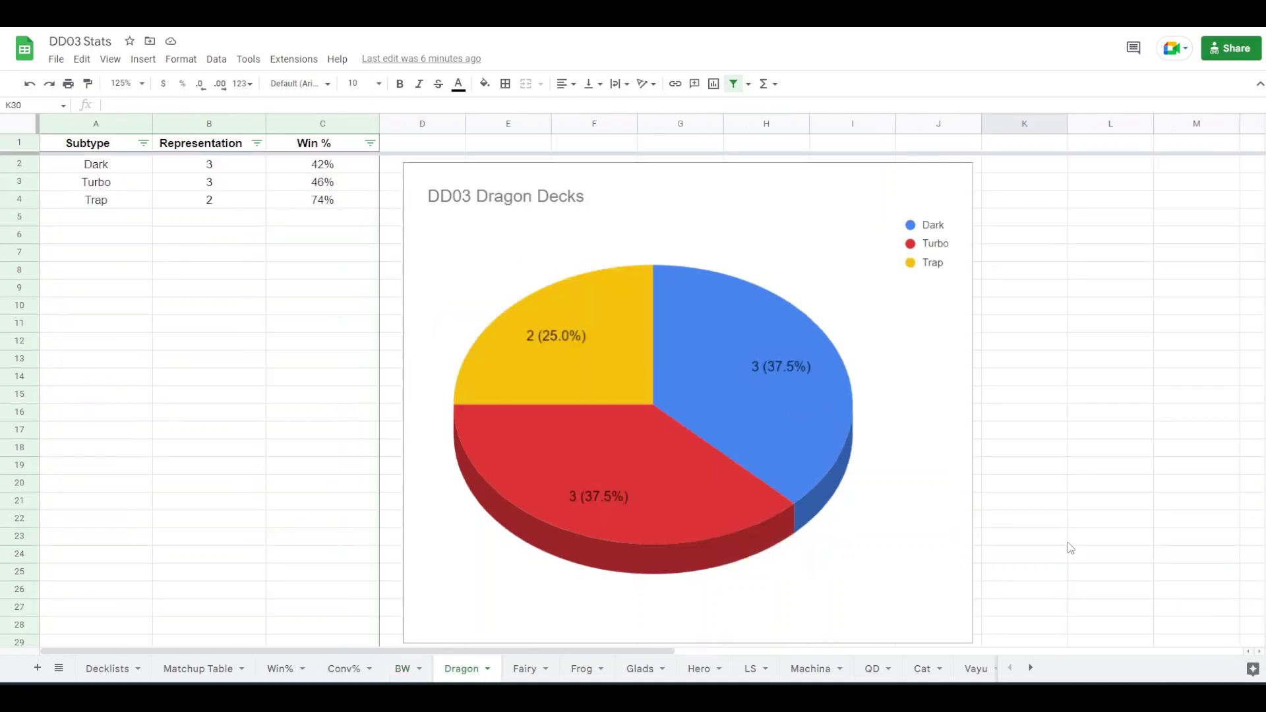
click(711, 363)
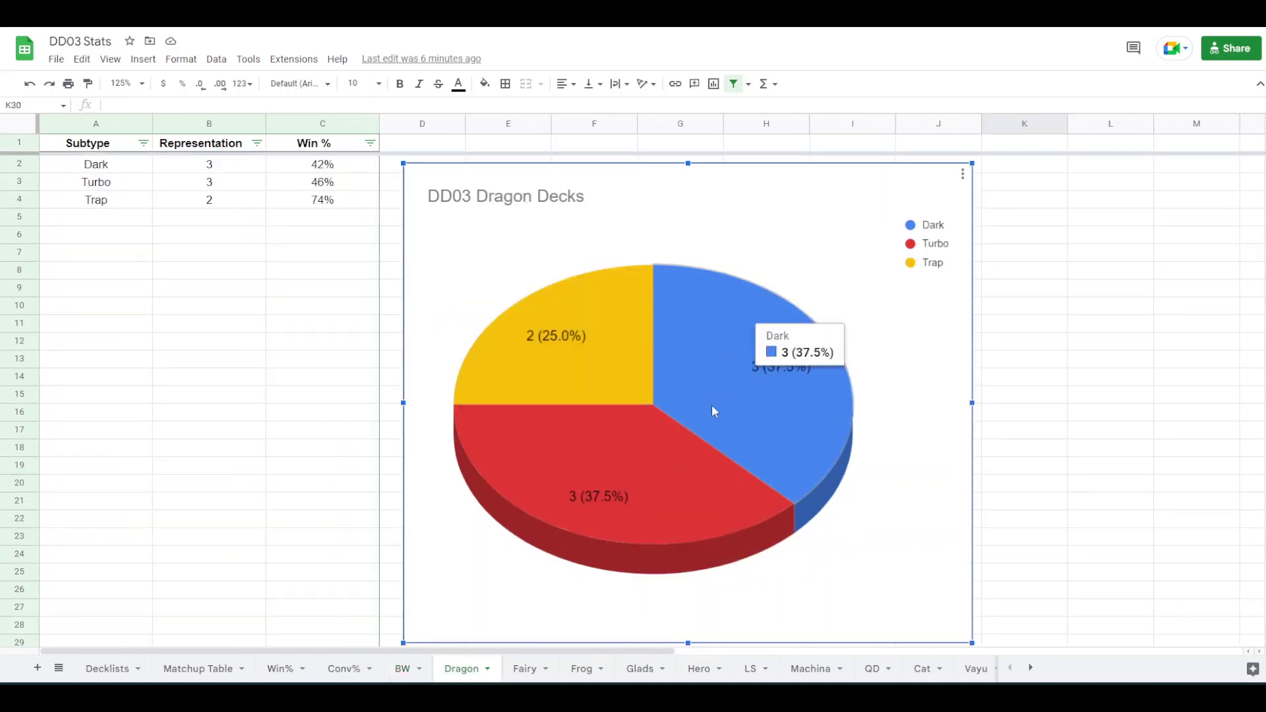
mouse_move(632, 516)
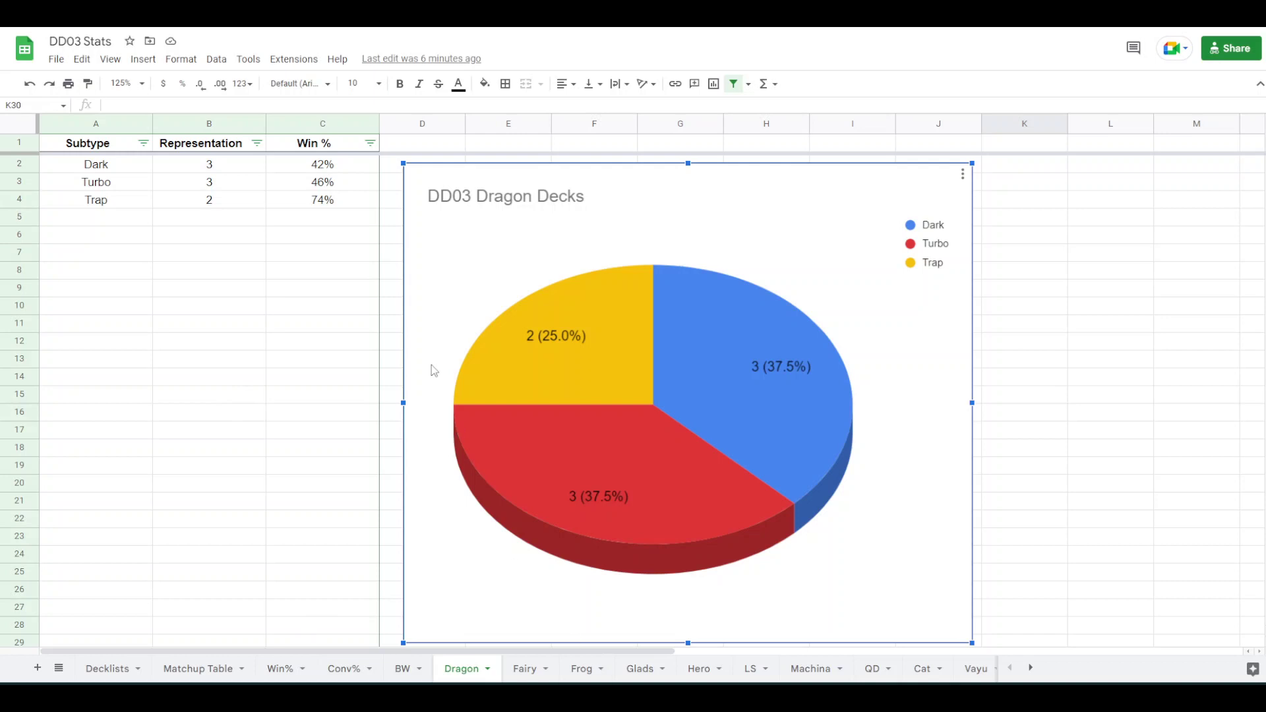
click(329, 205)
click(235, 205)
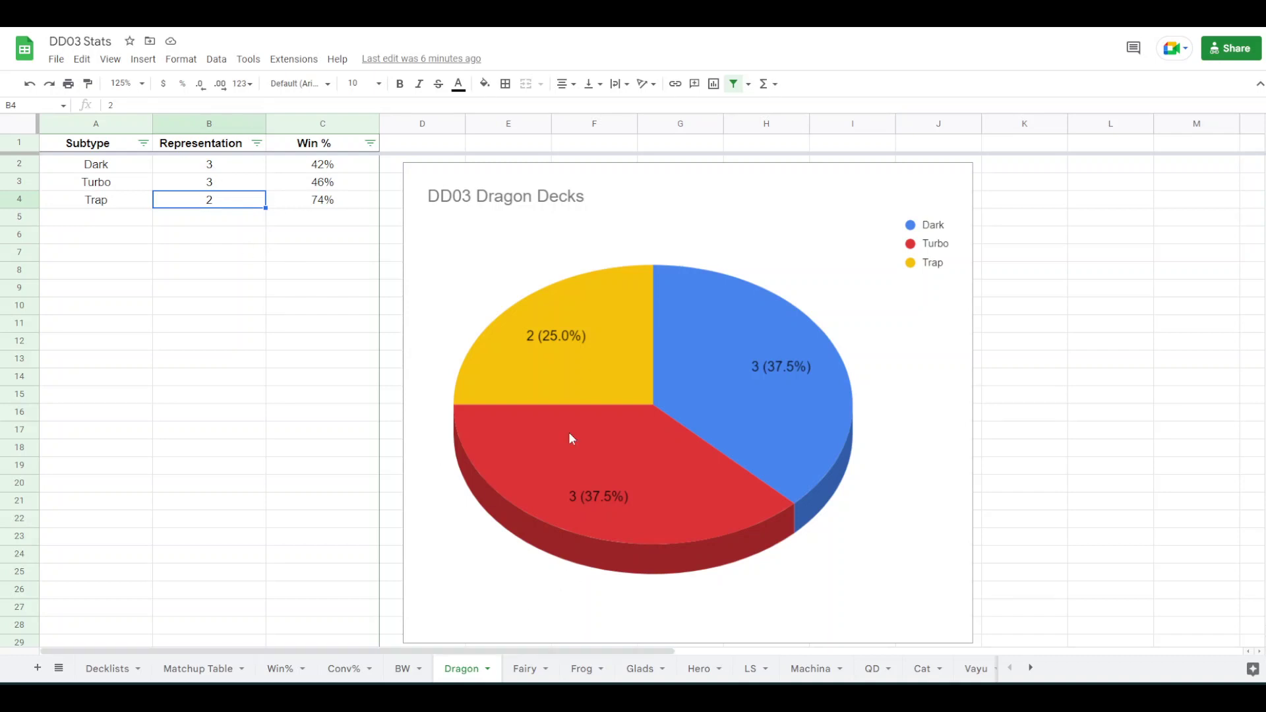
Review the deck subtype tables and pie charts on the Fairy, Frog and Glads sheets
click(532, 669)
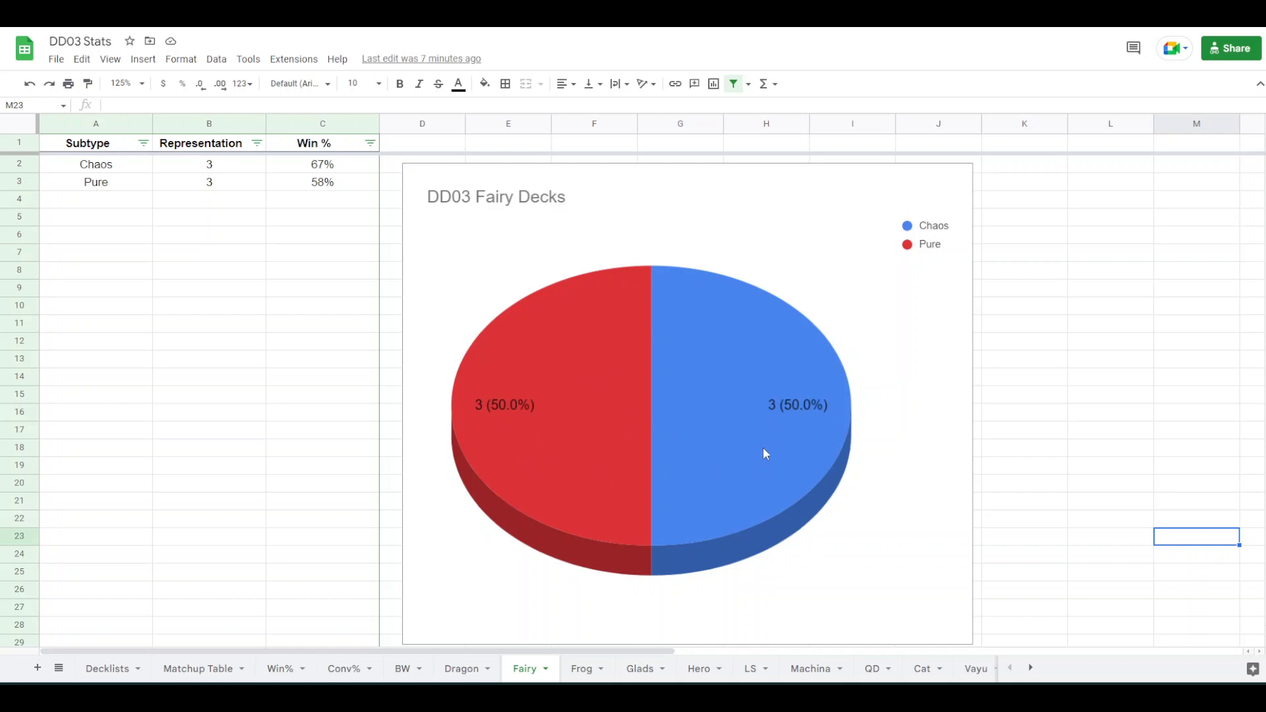
click(582, 669)
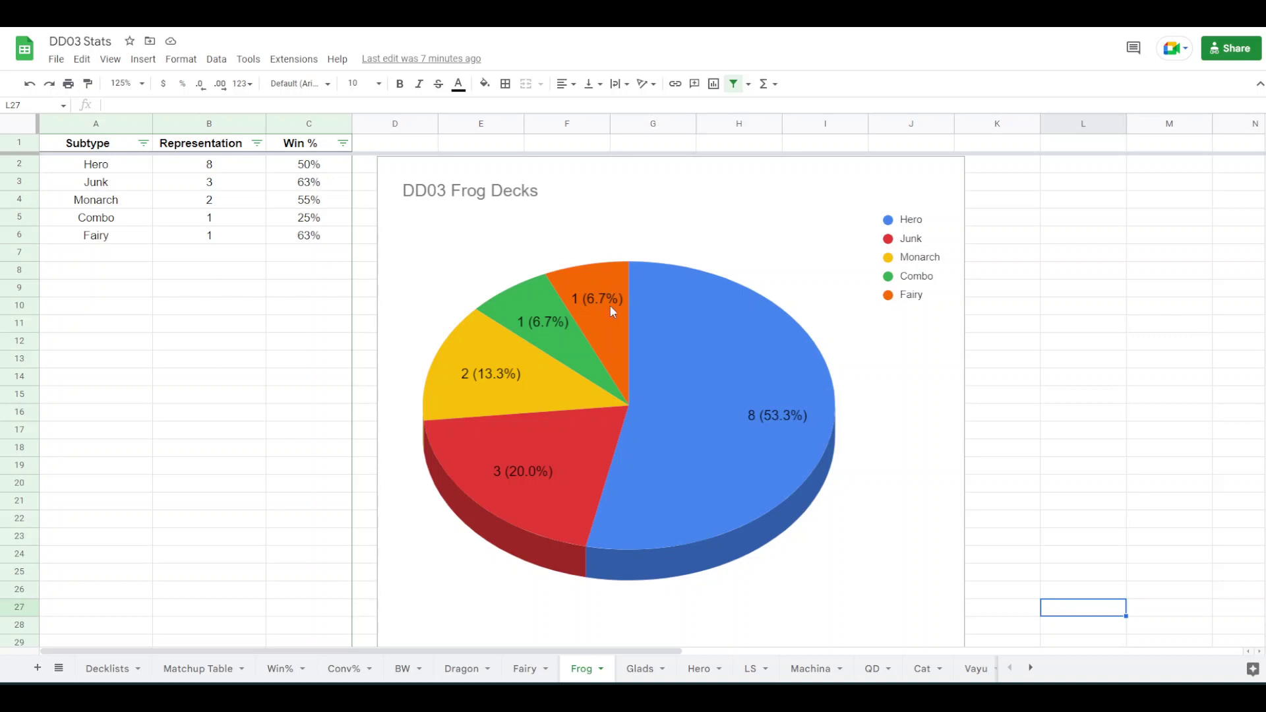
click(640, 669)
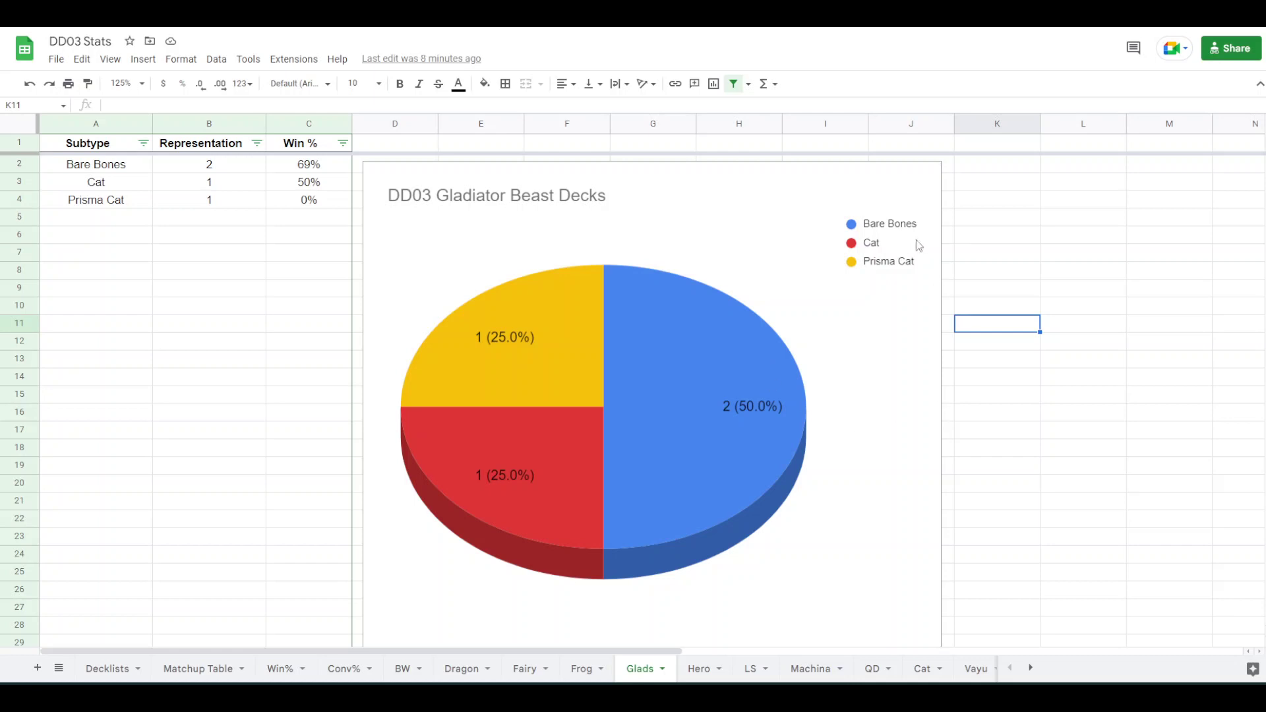
On the Hero sheet, compare representation and win percentage of Gemini Diva in B4:C4 with Diva and Gemini in B2:C3
click(698, 668)
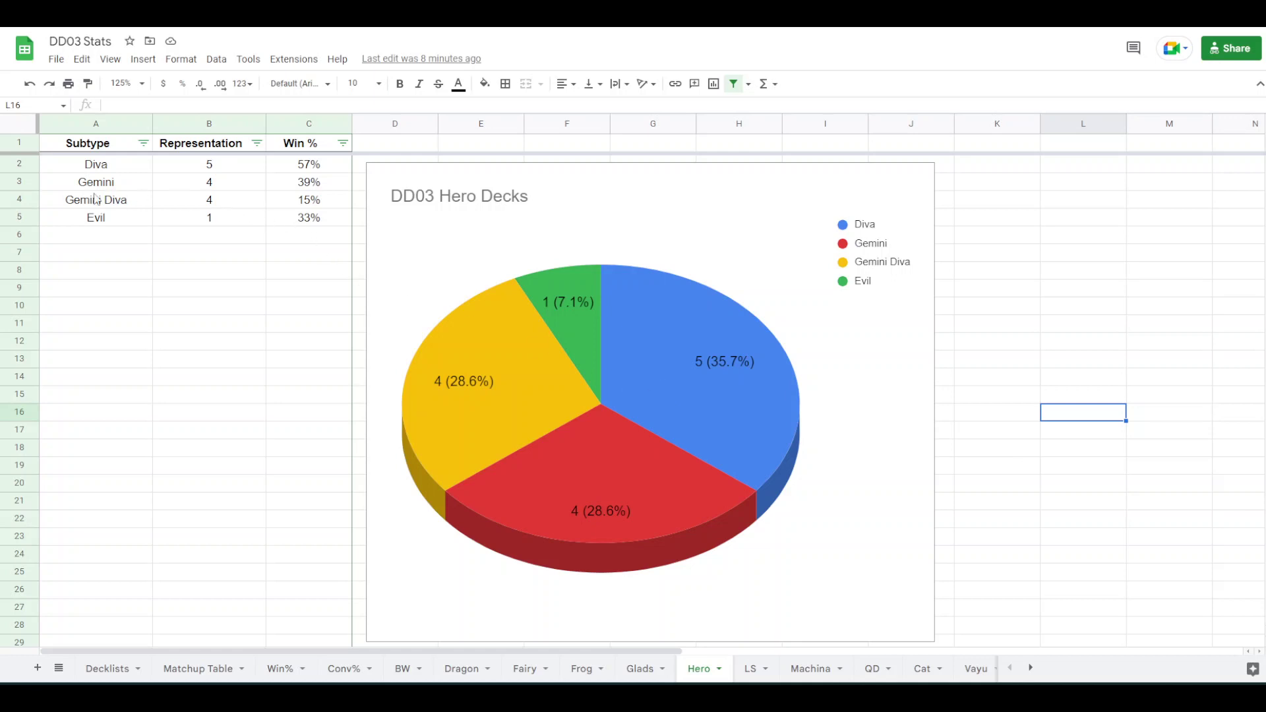
drag(209, 205, 278, 205)
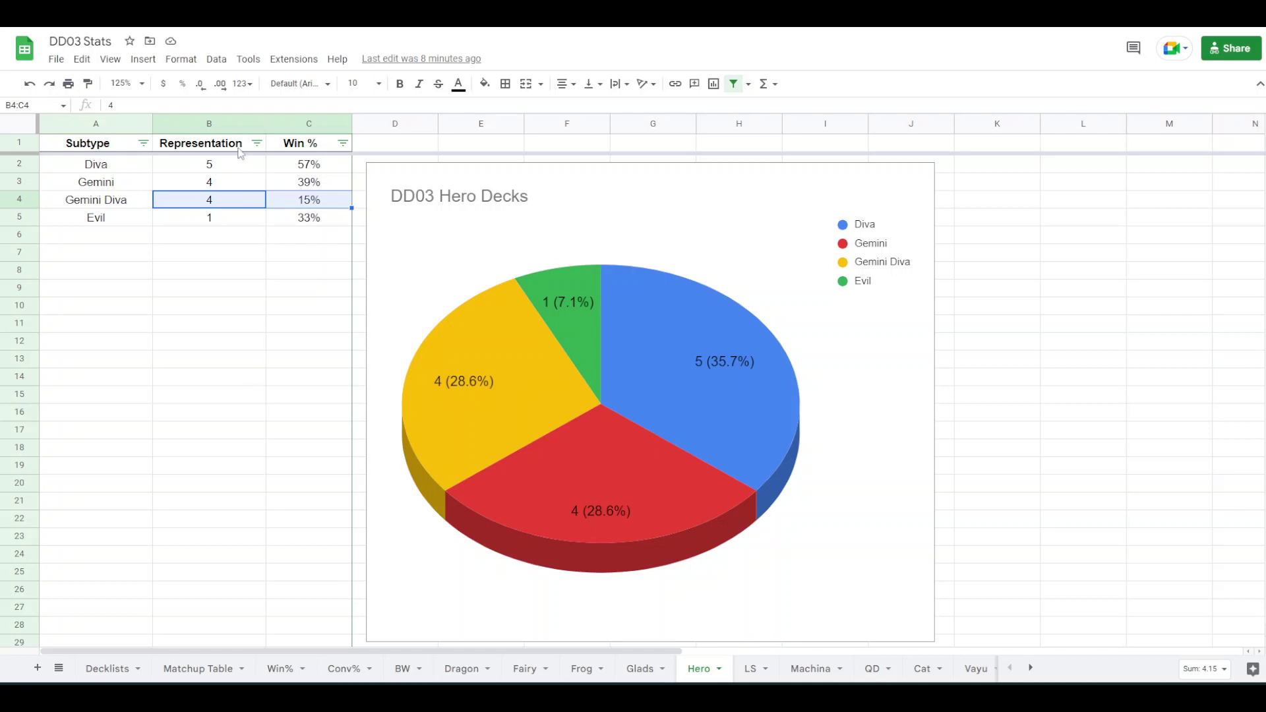
click(245, 169)
drag(276, 173, 290, 185)
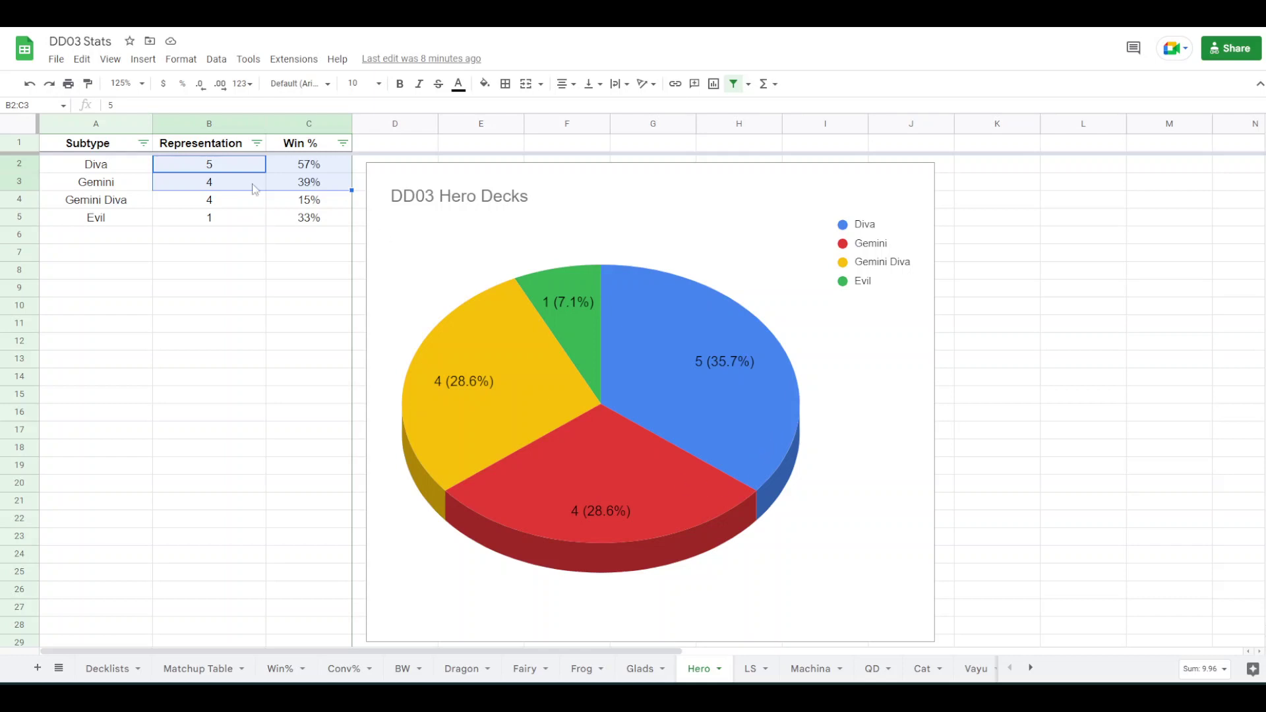
click(207, 255)
drag(214, 204, 305, 205)
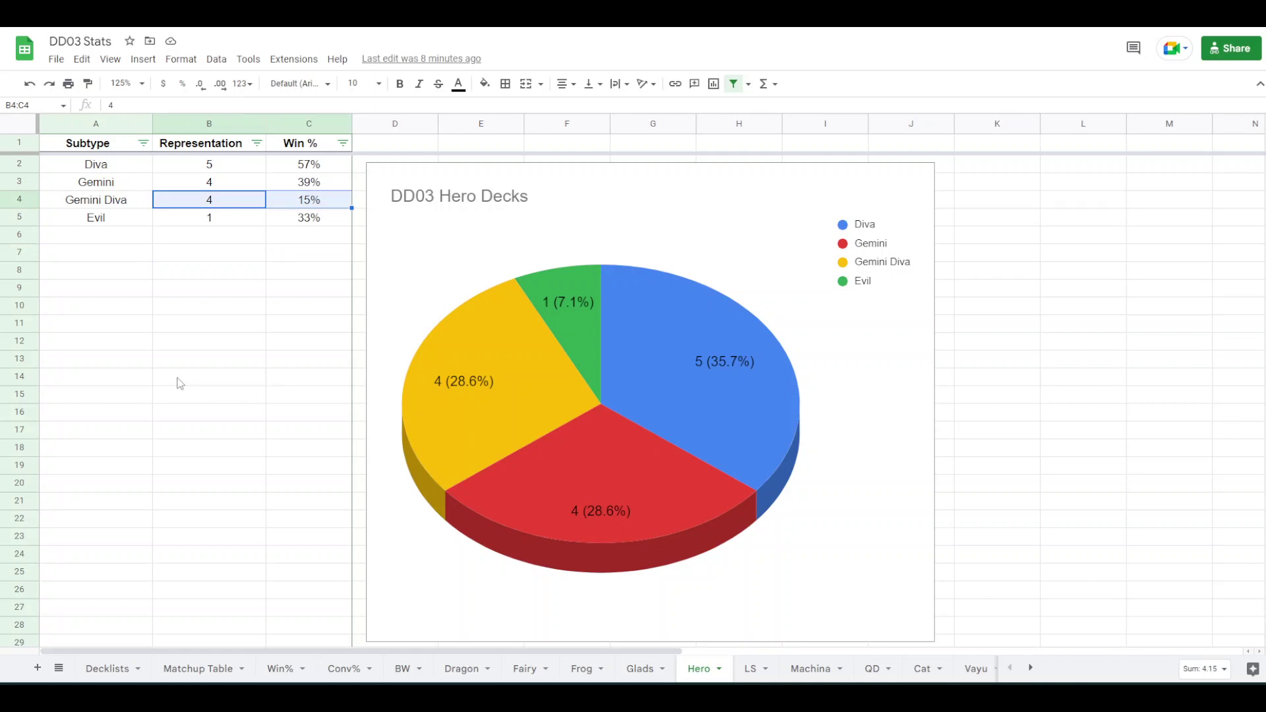
Inspect the Gemini Diva and Evil rows on the Hero sheet and the Fairy and Pure figures on the LS sheet
drag(95, 199, 274, 206)
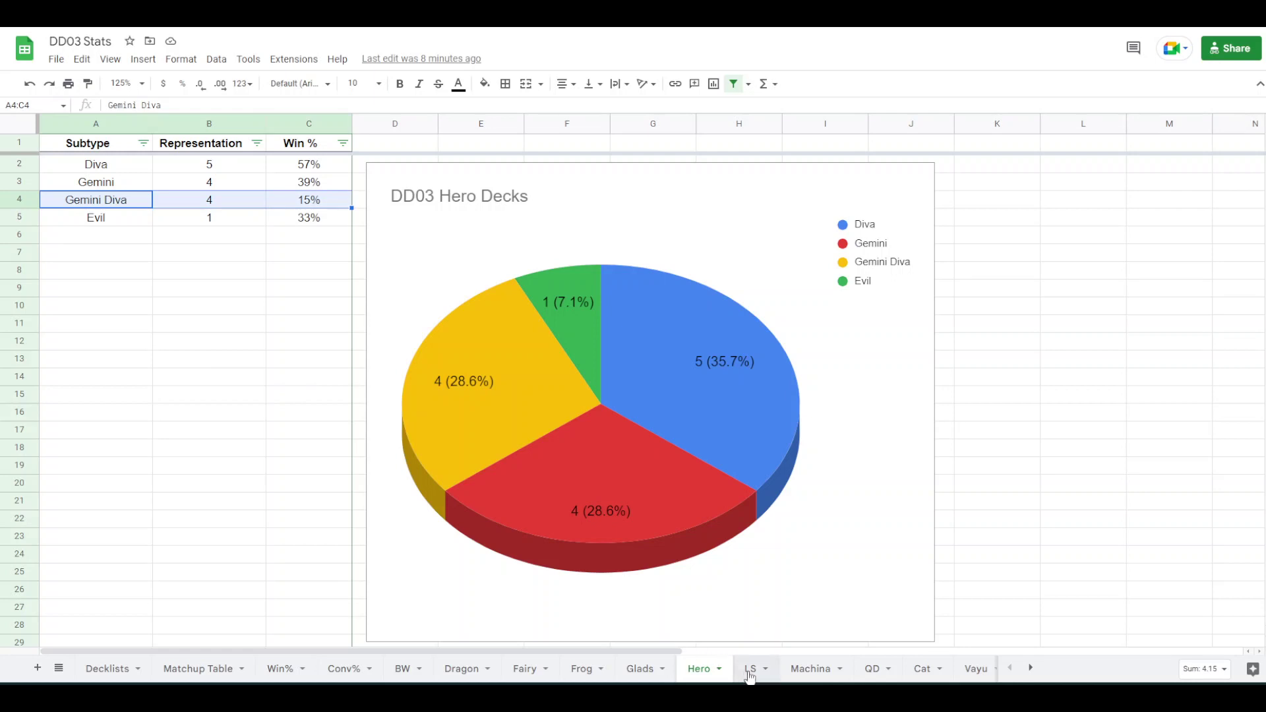
drag(234, 219, 281, 217)
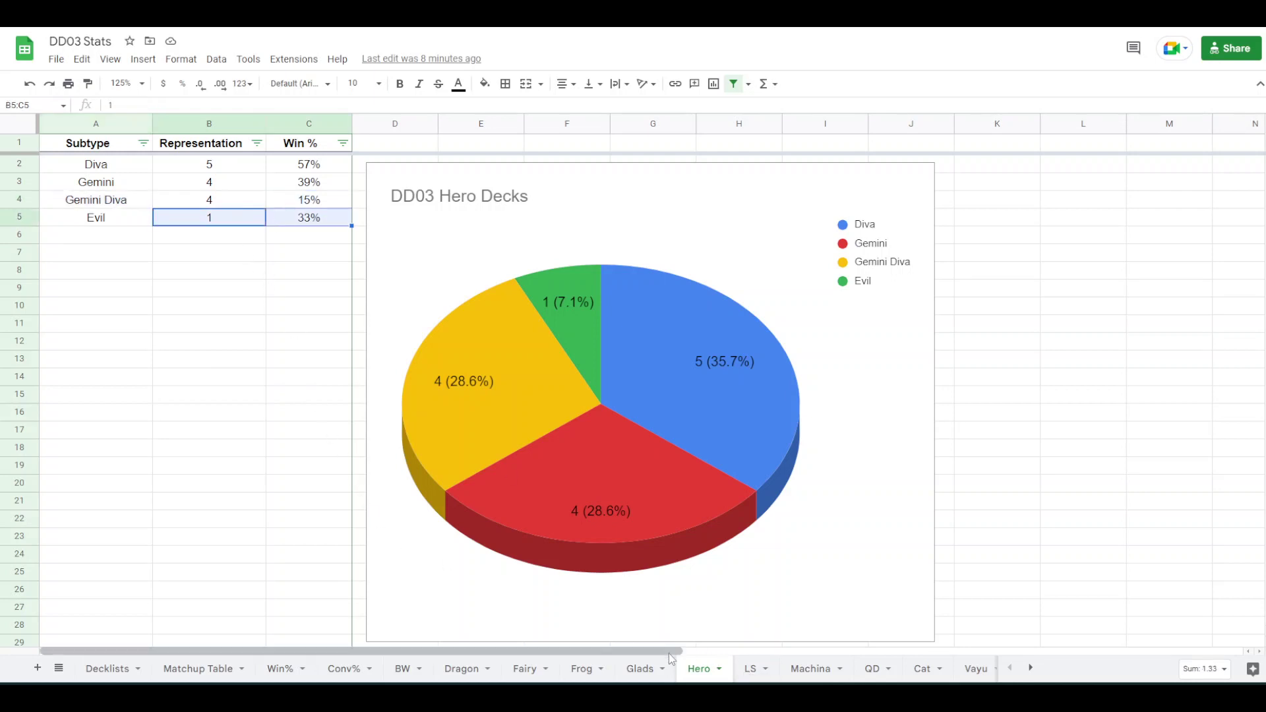
click(750, 670)
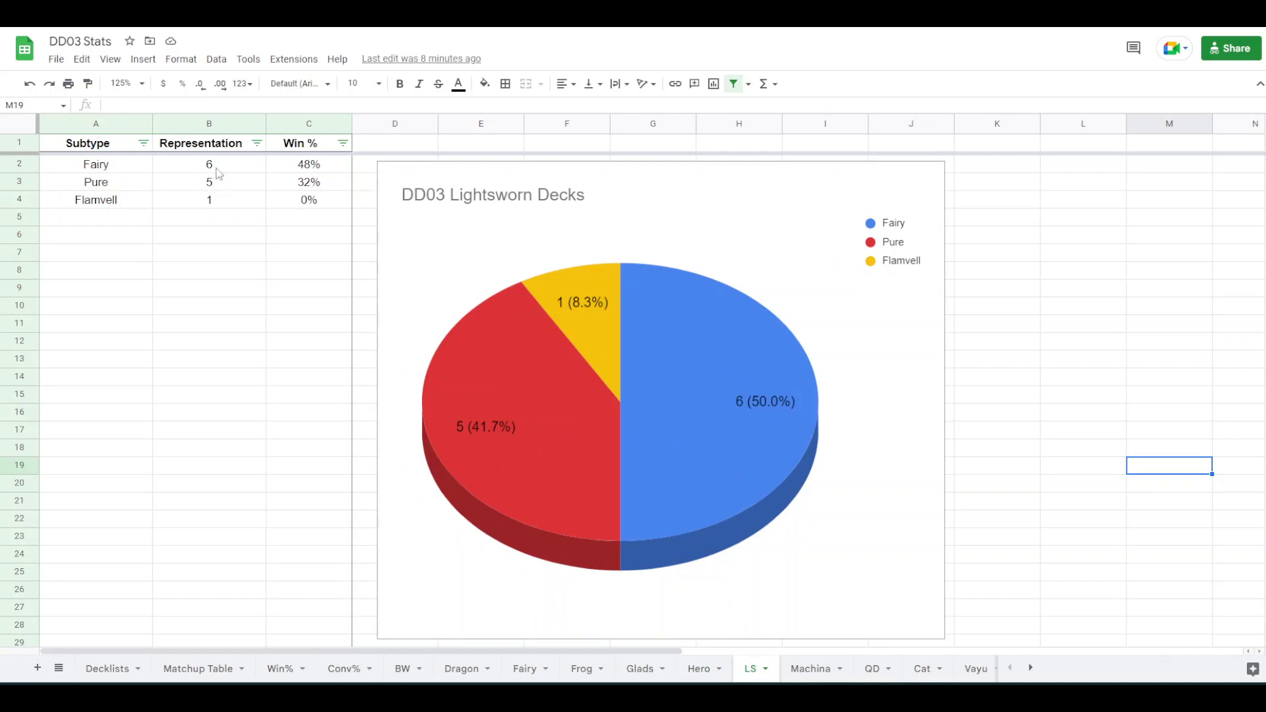
click(220, 170)
click(240, 187)
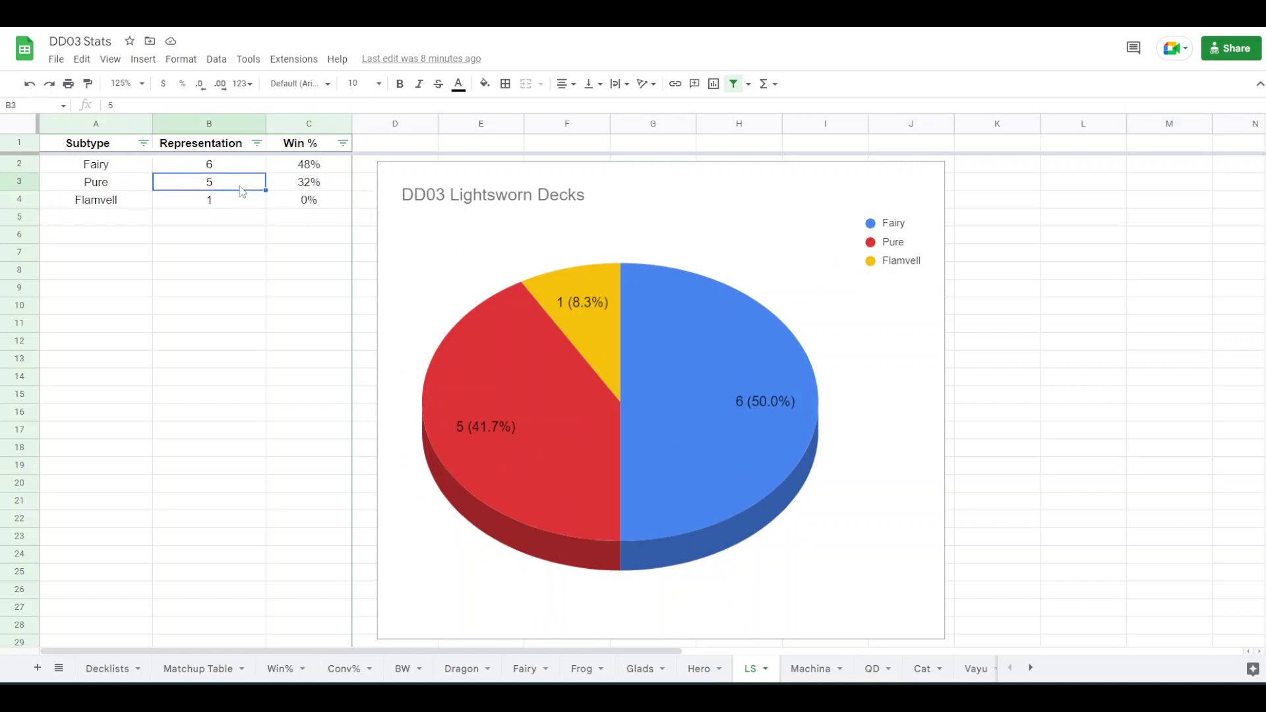
click(303, 170)
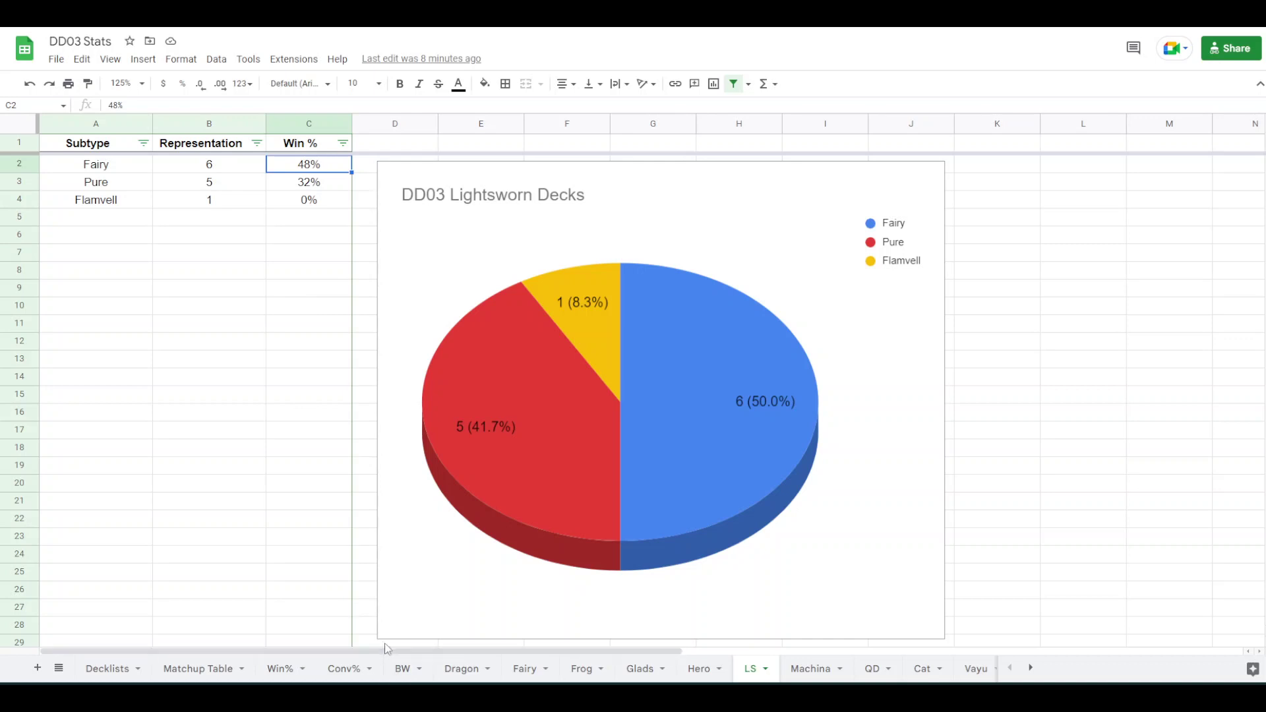
On the Machina sheet, inspect the Chaos representation and win percentage in B2:C2 and the Ancient Gear representation
click(813, 679)
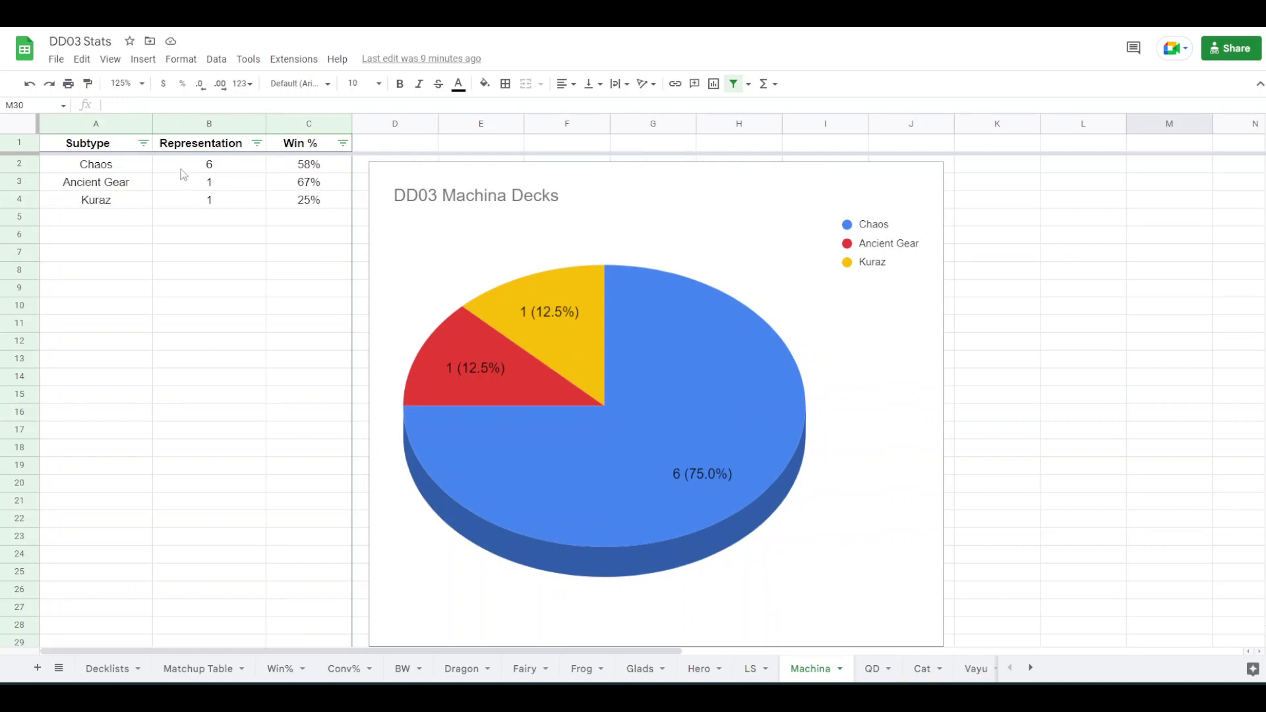
drag(307, 170, 221, 173)
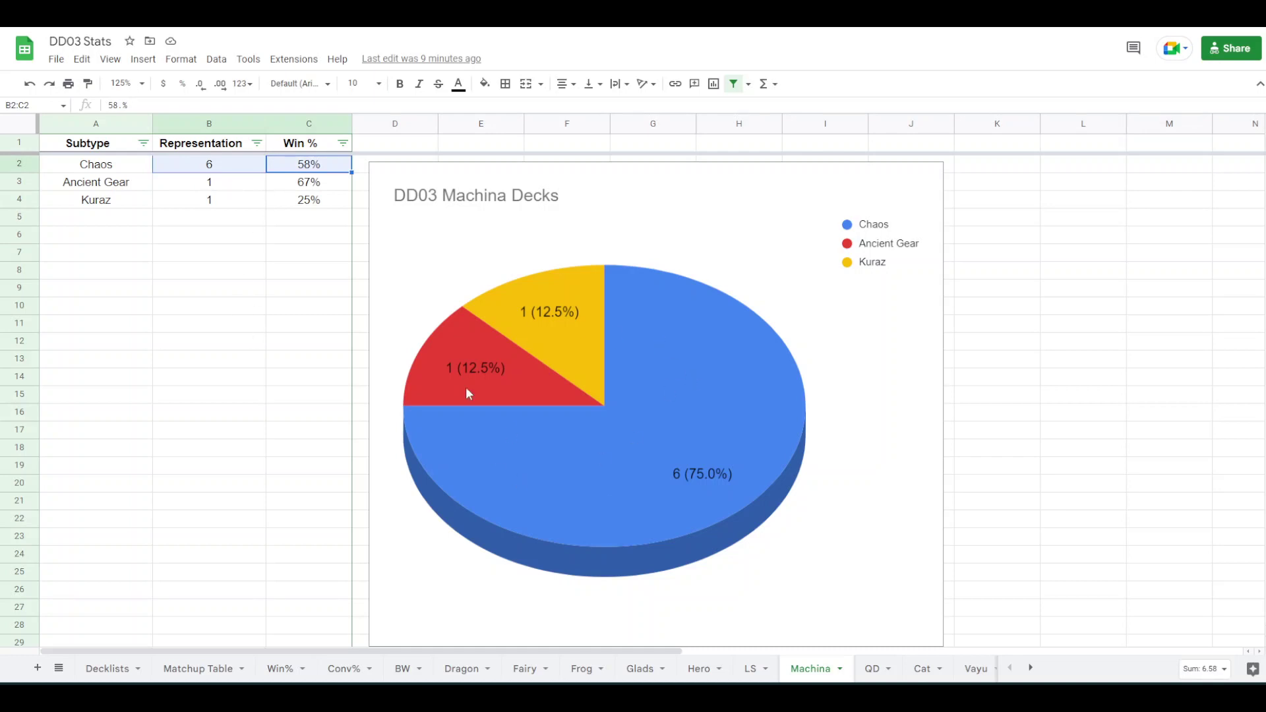
click(222, 414)
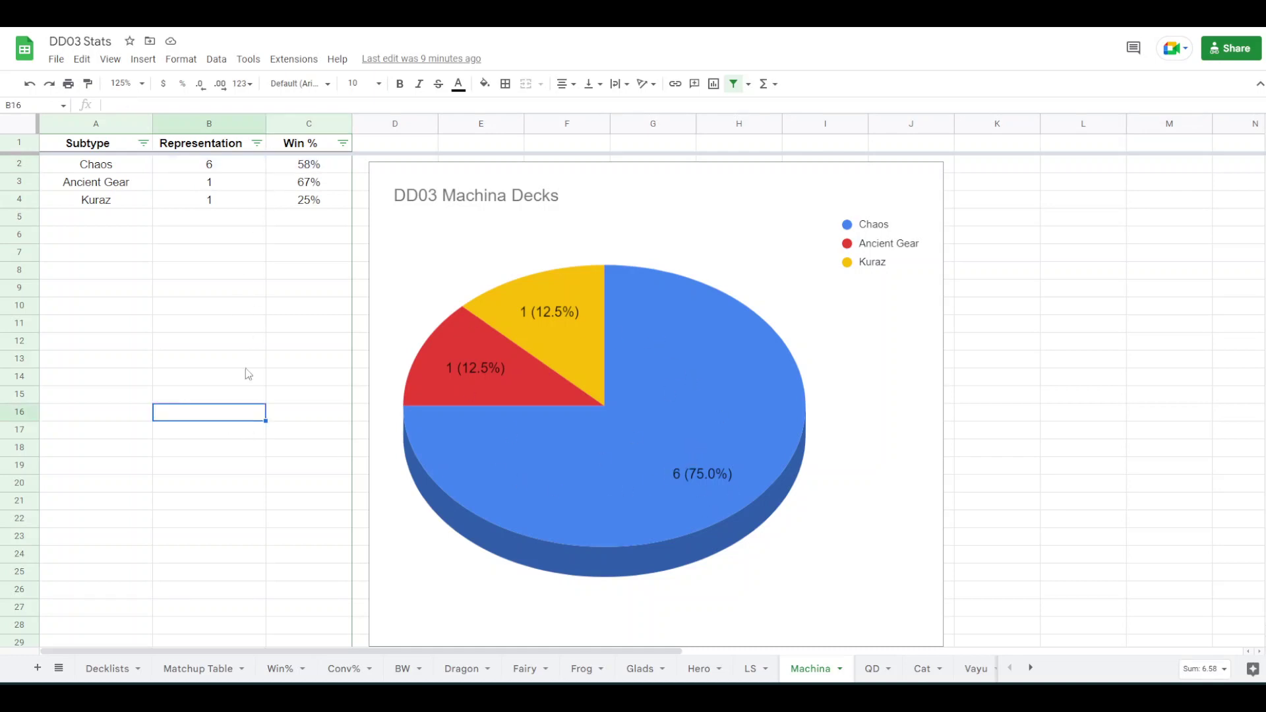
click(233, 184)
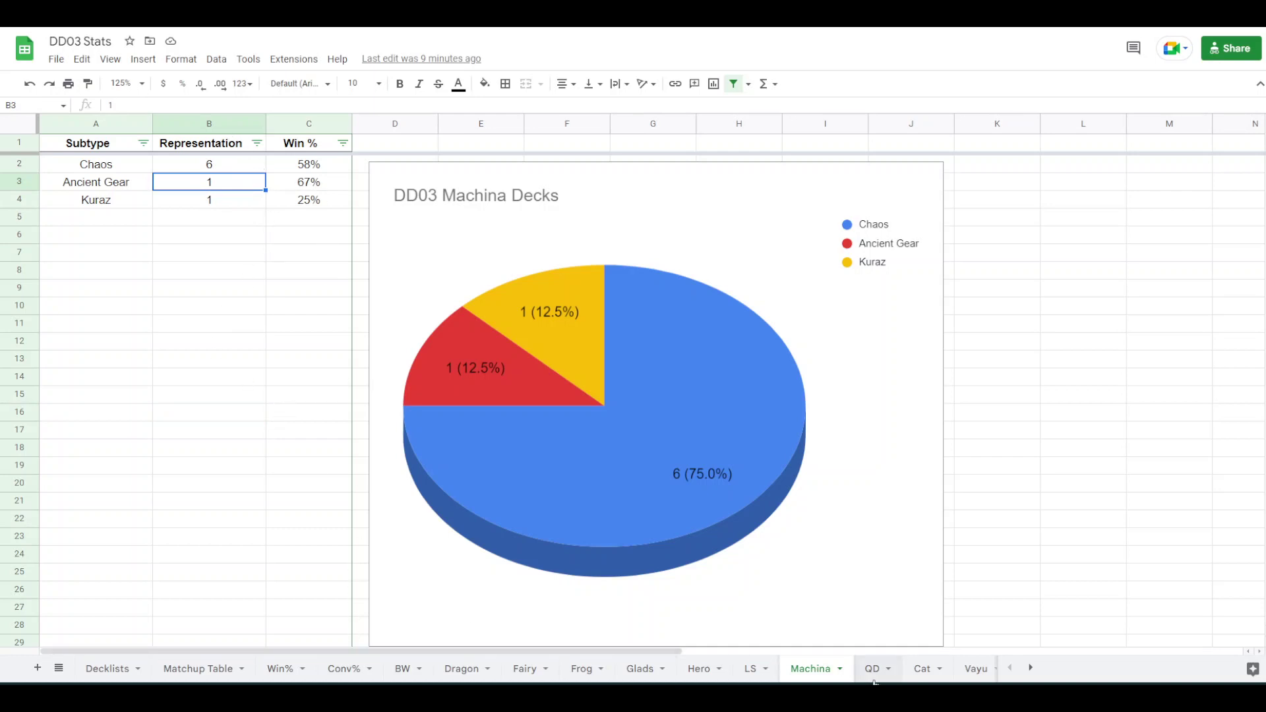
Review the deck subtype tables and pie charts on the QD, Cat, Vayu and Zombie sheets
click(874, 669)
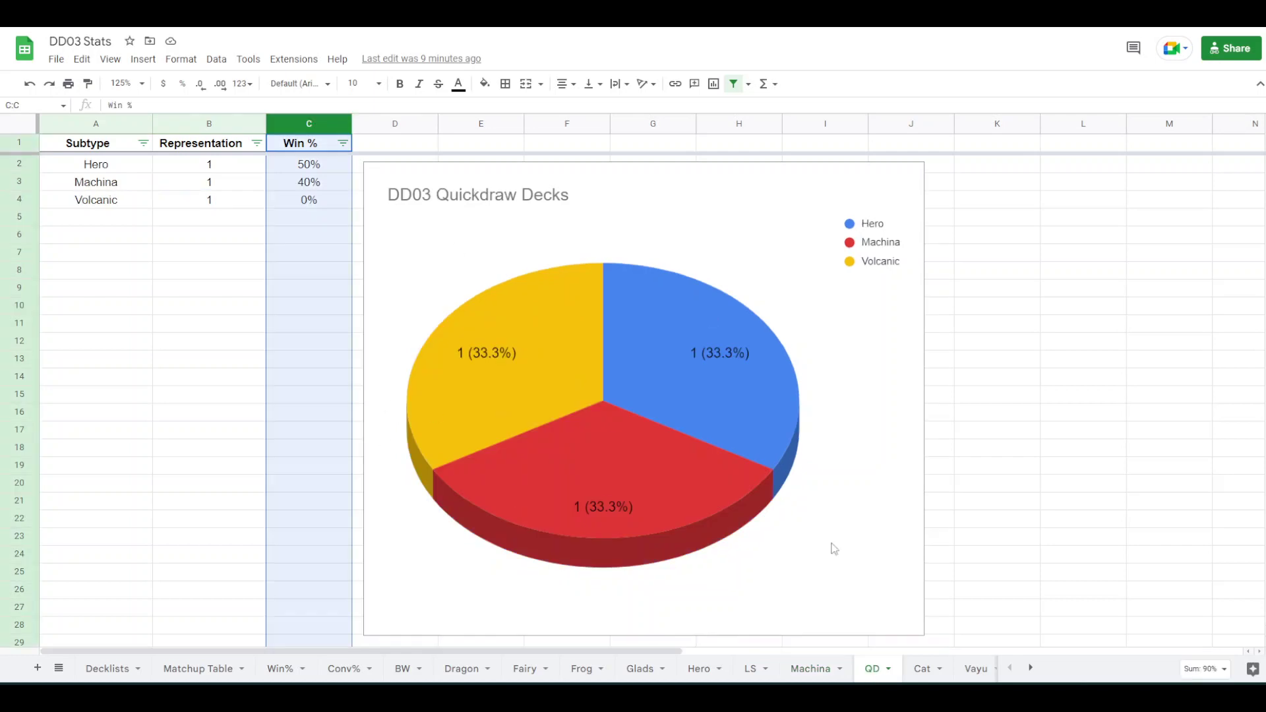
click(1100, 417)
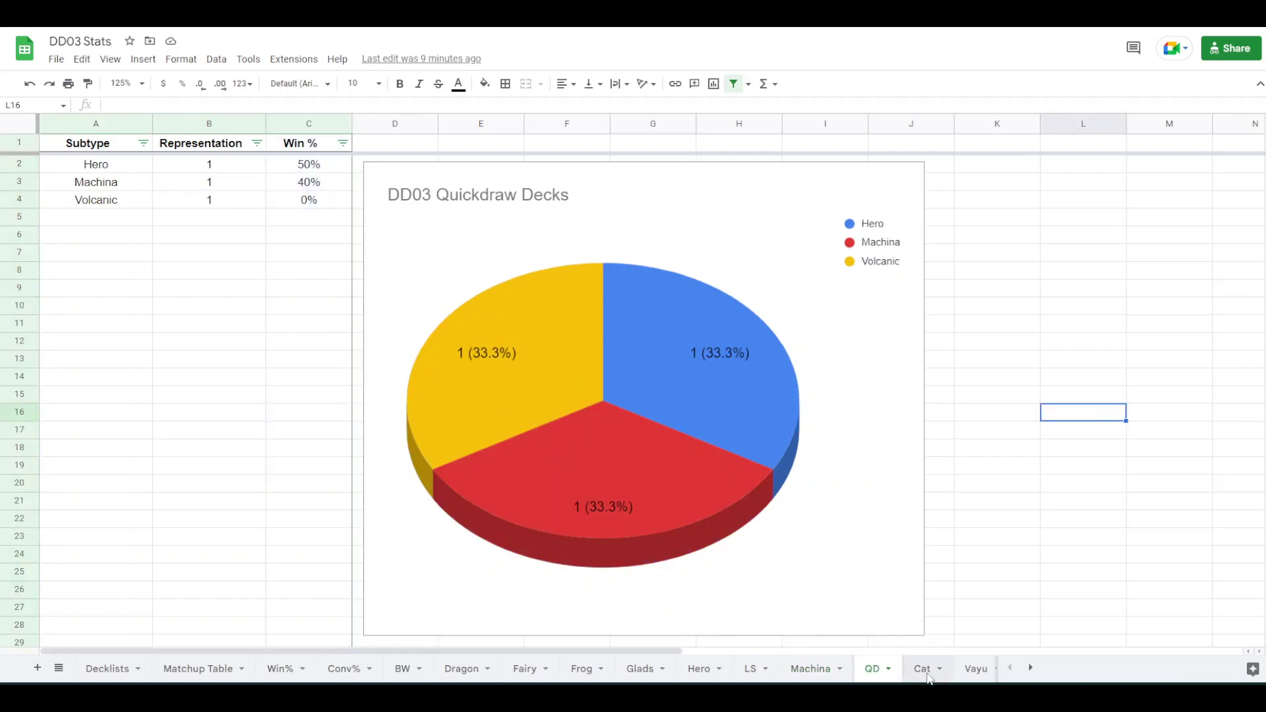
click(921, 669)
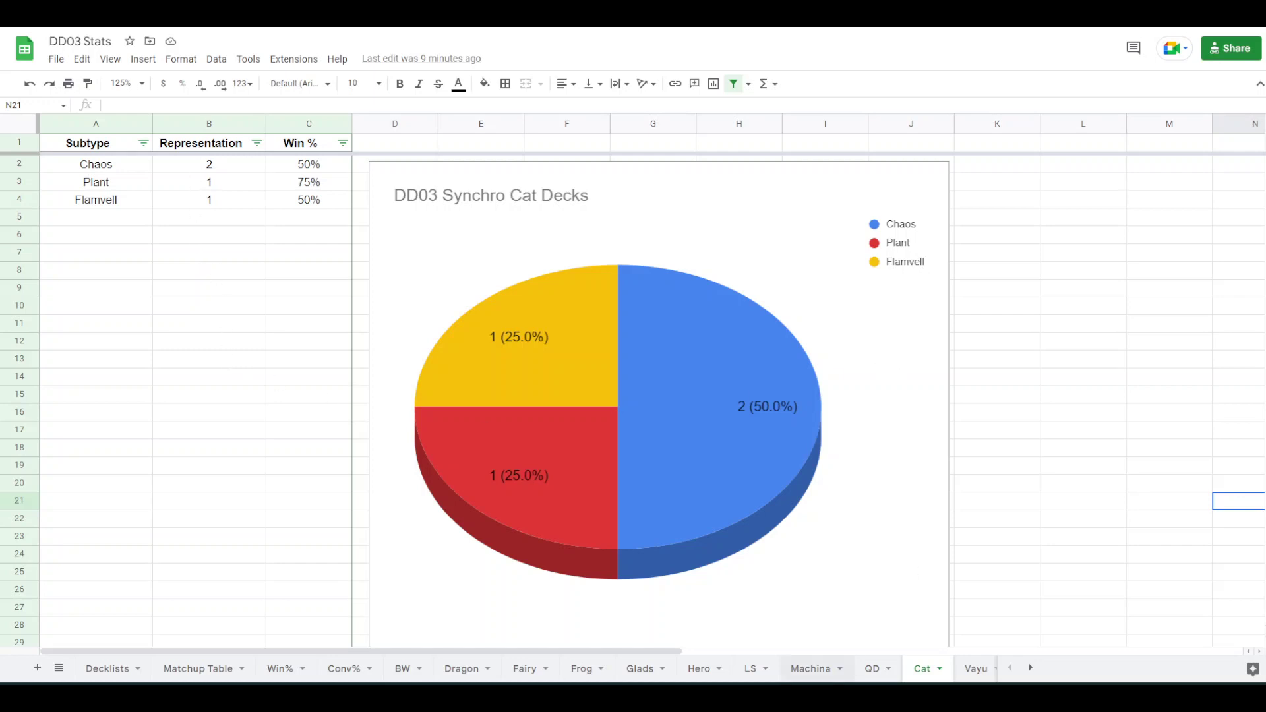
click(1030, 668)
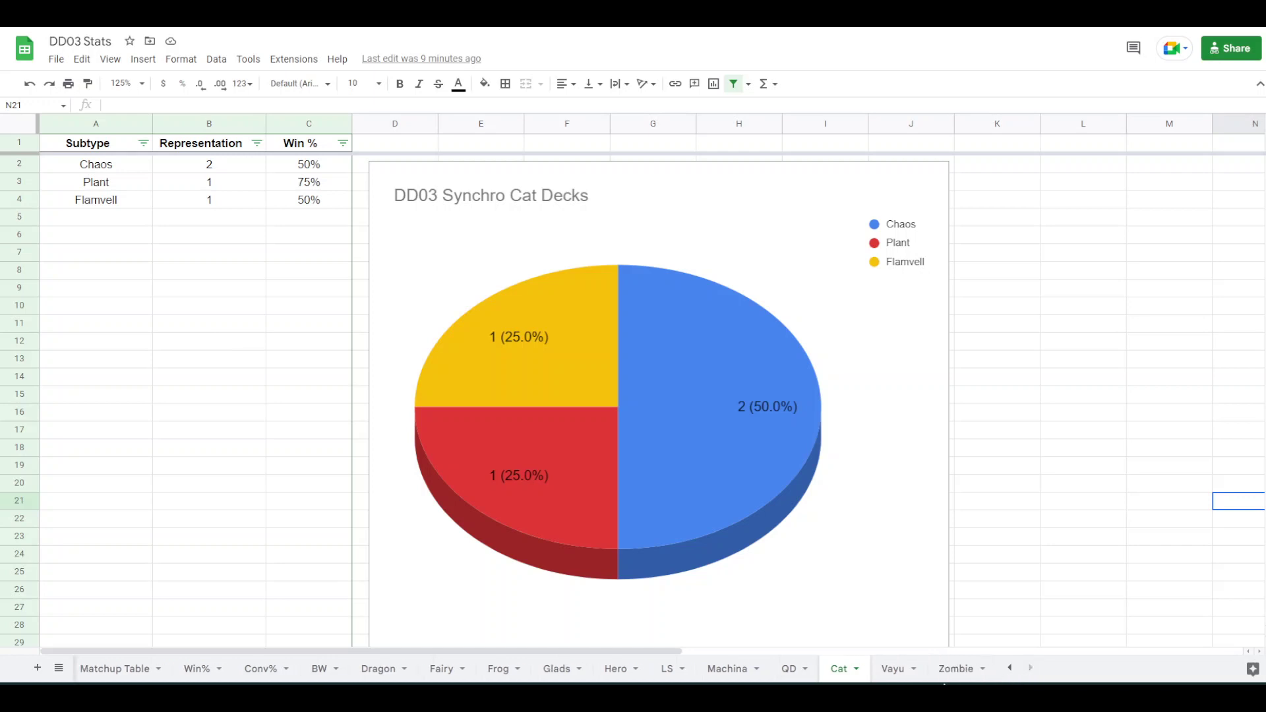
click(891, 677)
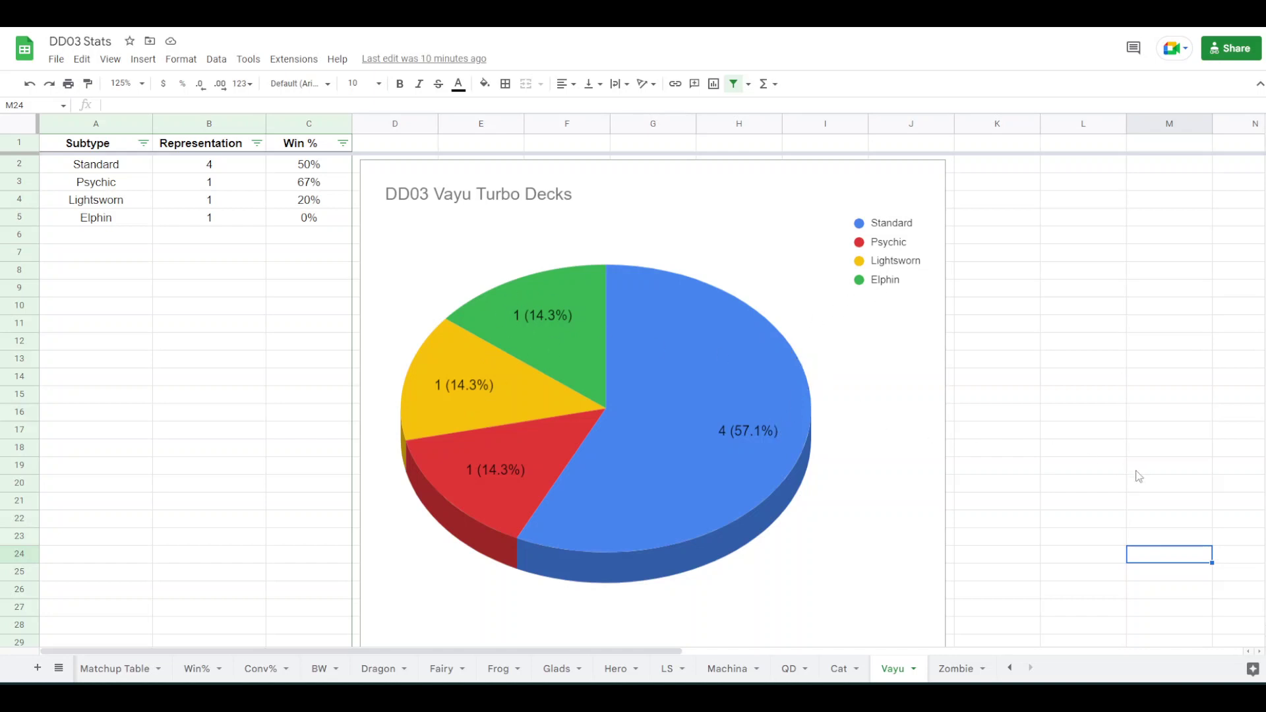
click(951, 679)
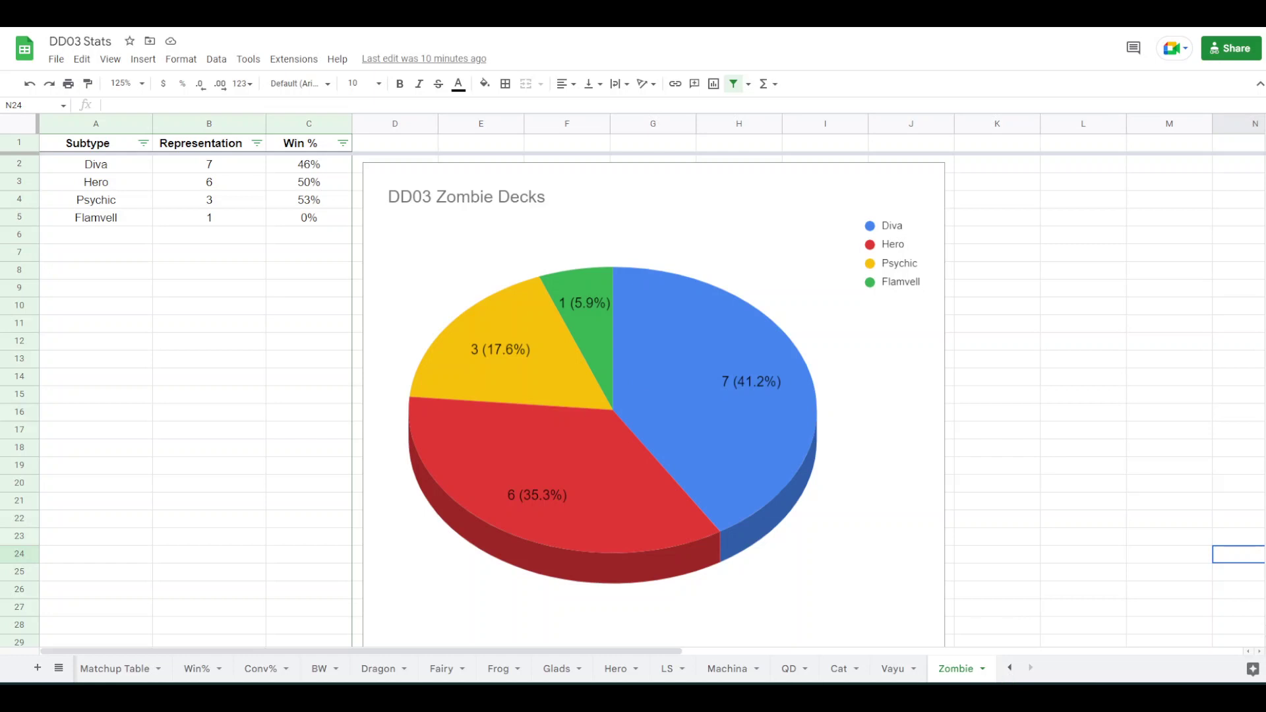
On the Matchup Table sheet, highlight every deck's win percentages against Machina in AN5:AN25 and against Dragon in P5:P25
click(1011, 668)
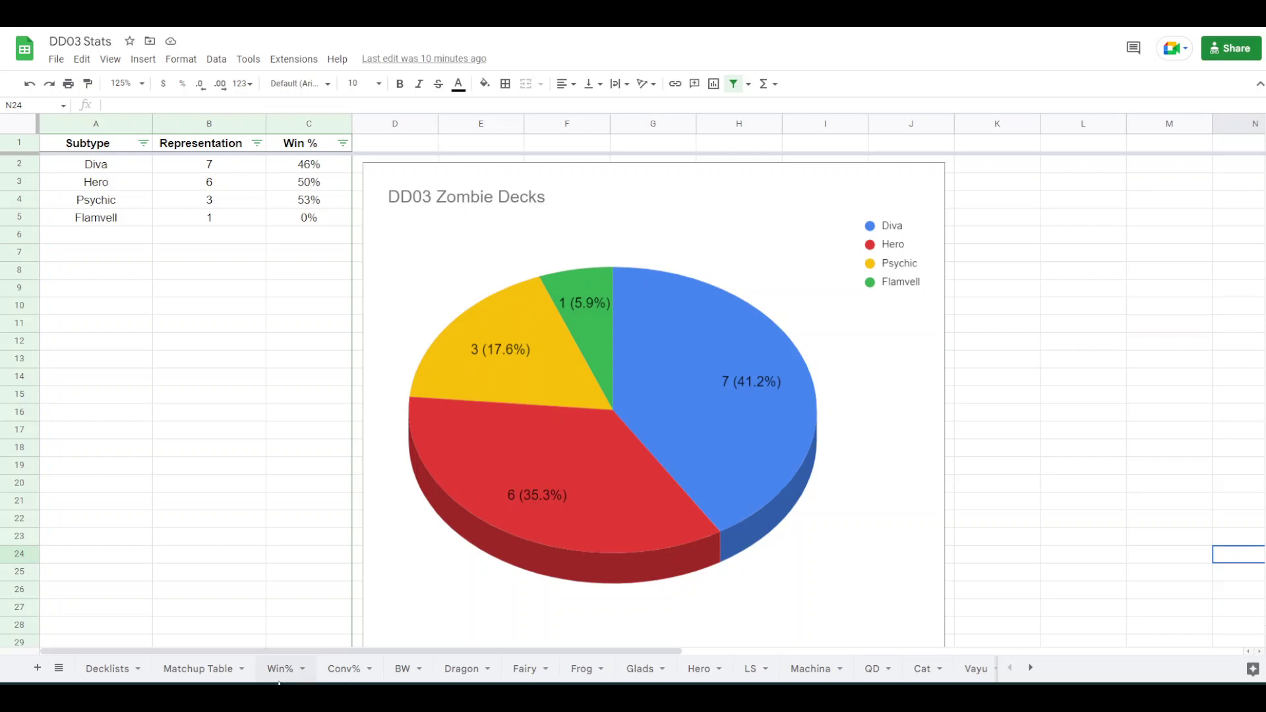
click(192, 672)
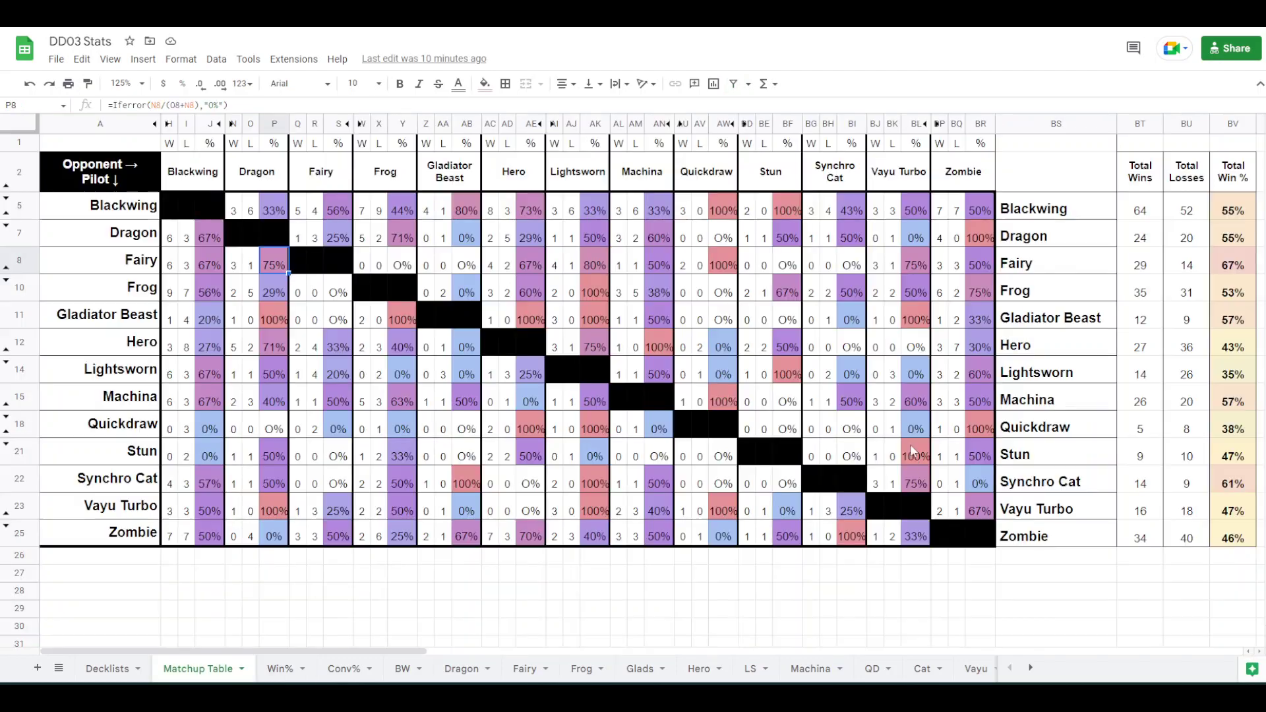
click(652, 581)
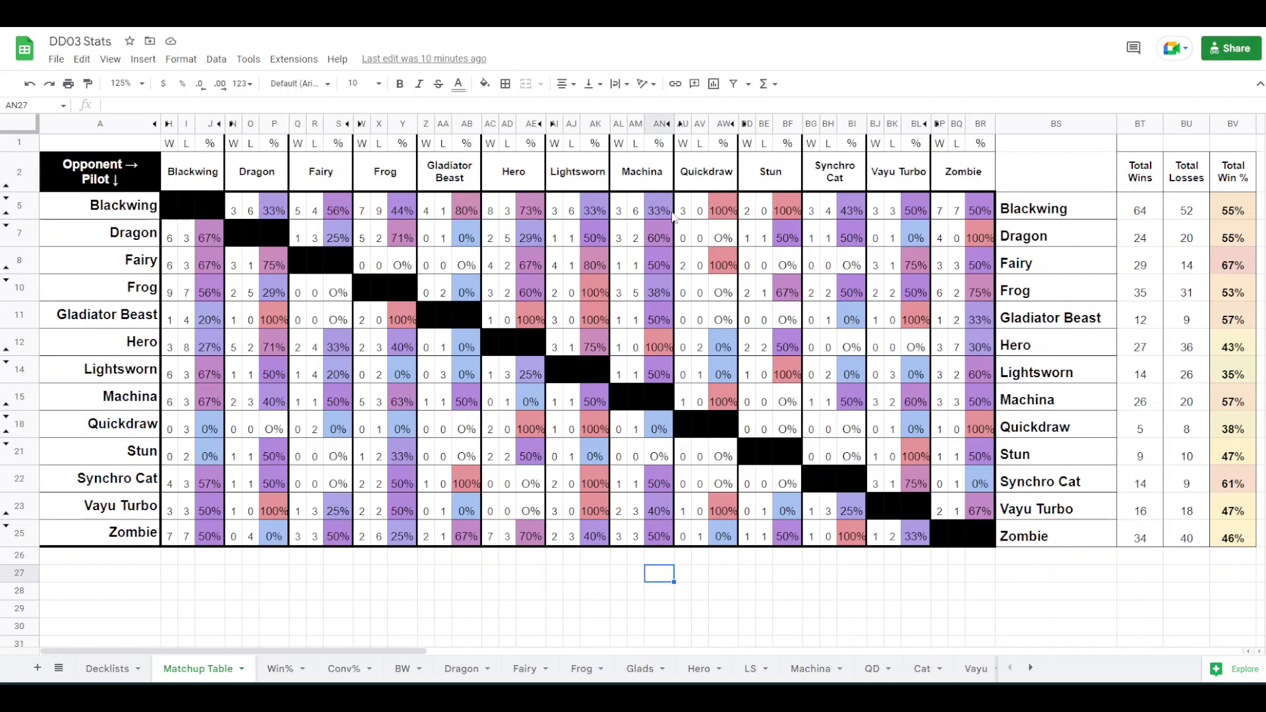
drag(659, 211, 664, 535)
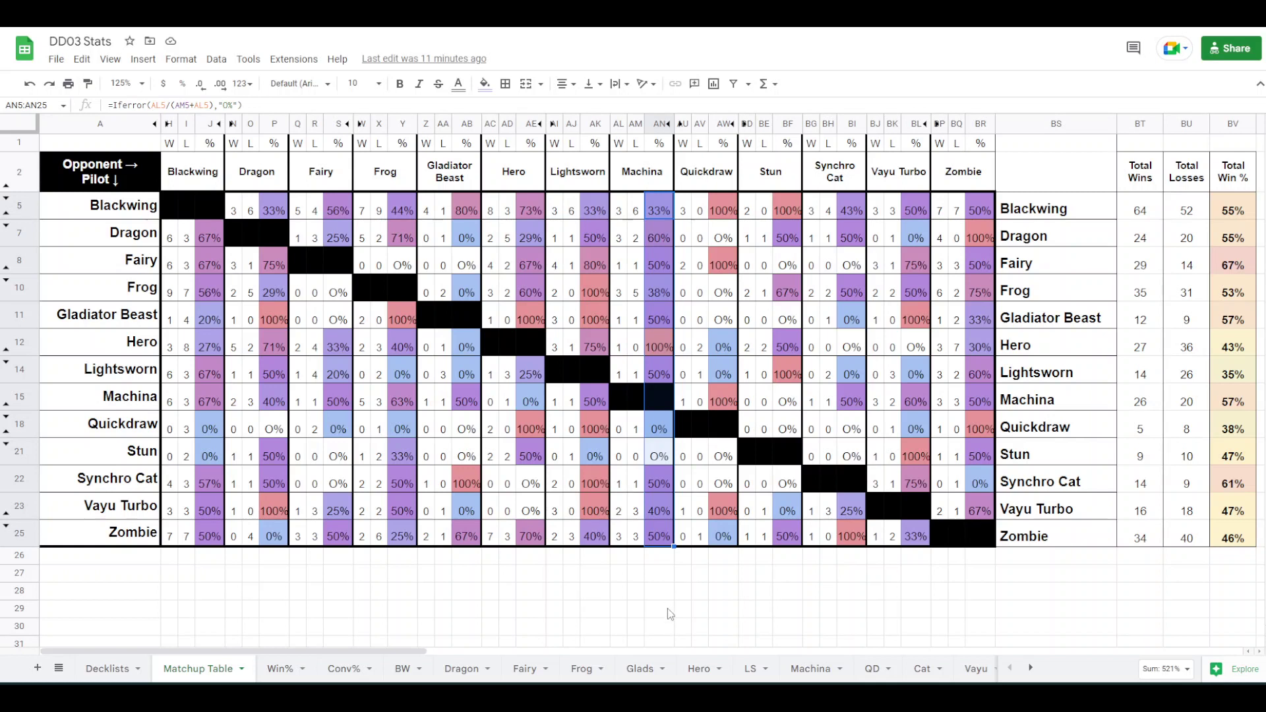
click(748, 593)
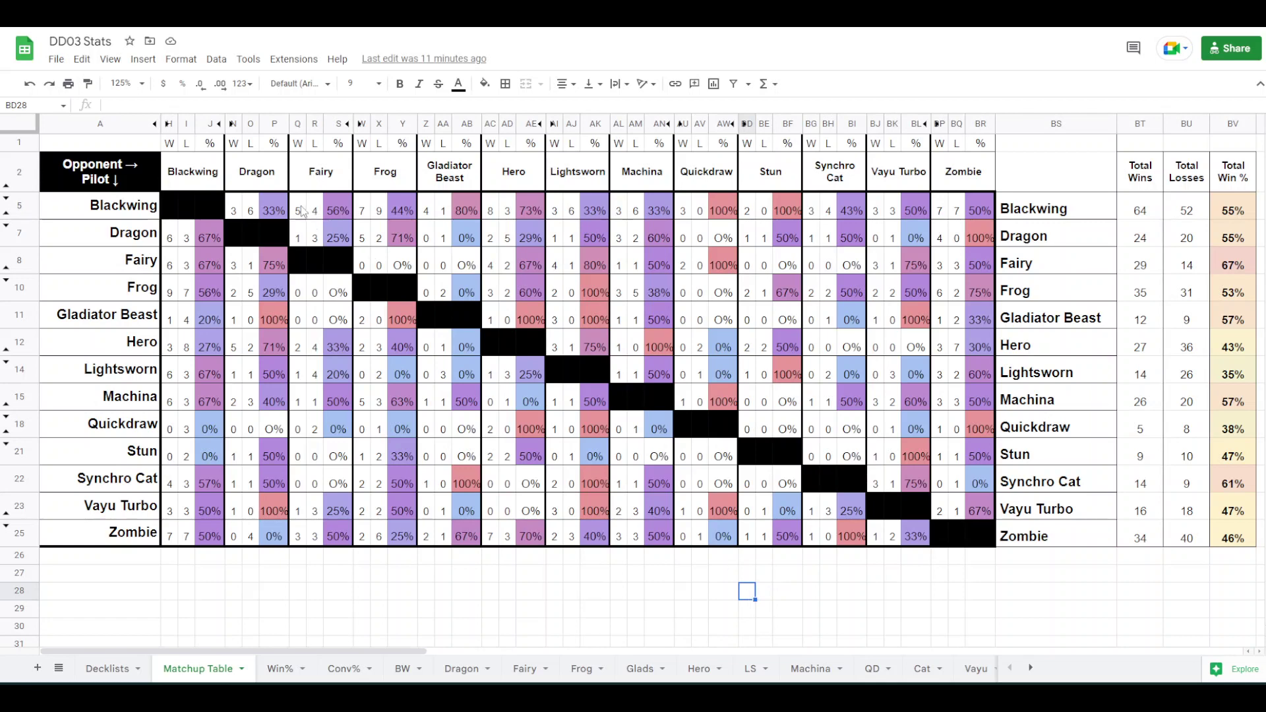
drag(281, 206, 267, 529)
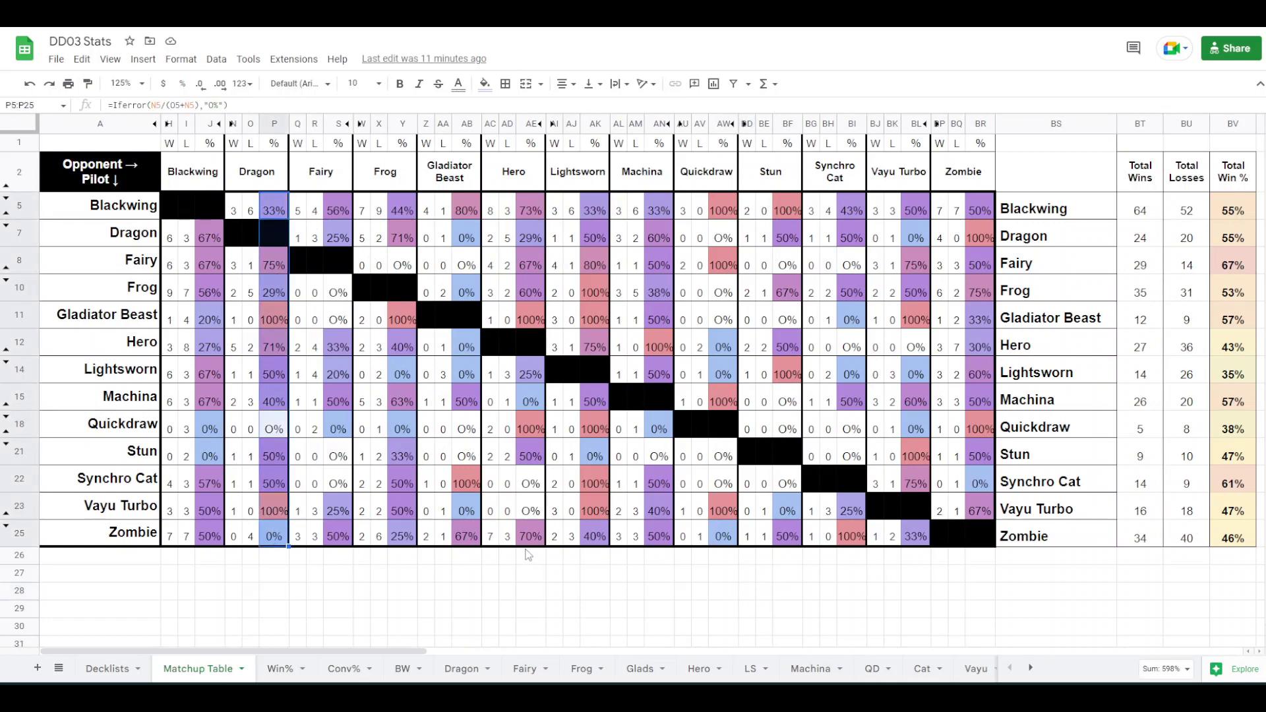
click(528, 555)
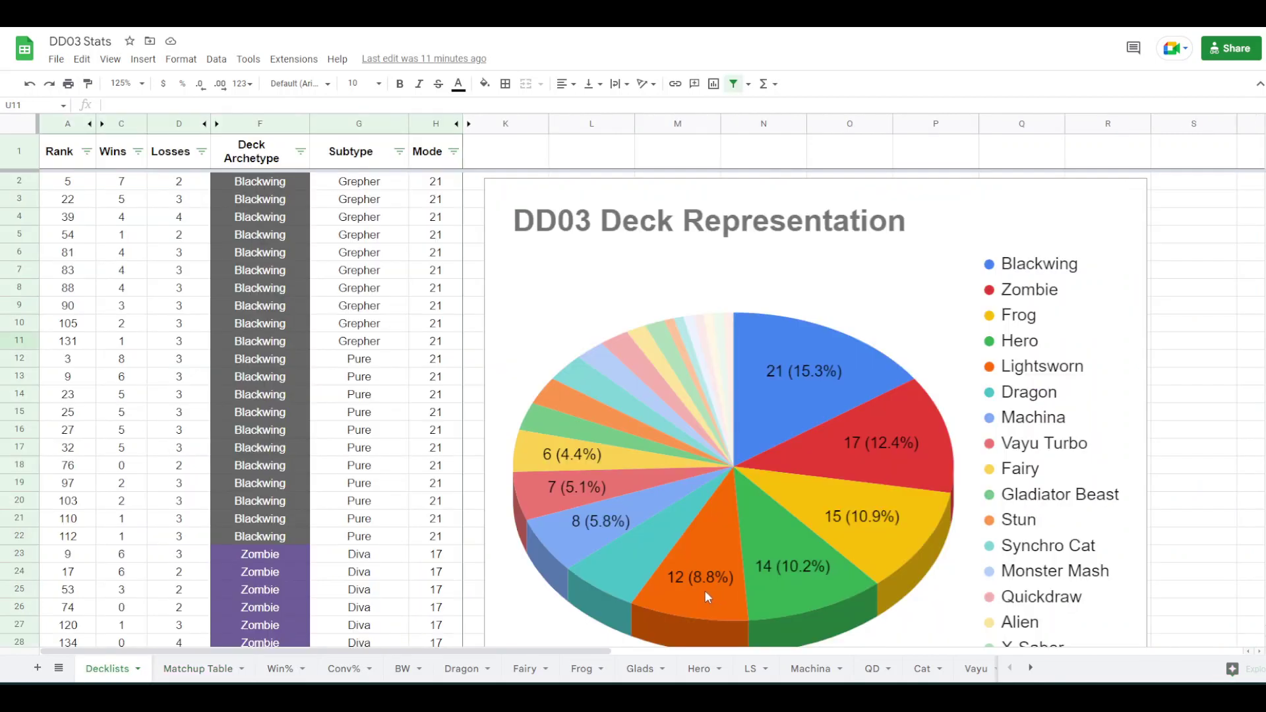
Return to the Decklists sheet and set the zoom to 100% to show the whole DD03 Deck Representation chart
key(ctrl+shift+Page_Up)
scroll(1209, 362, down, 1)
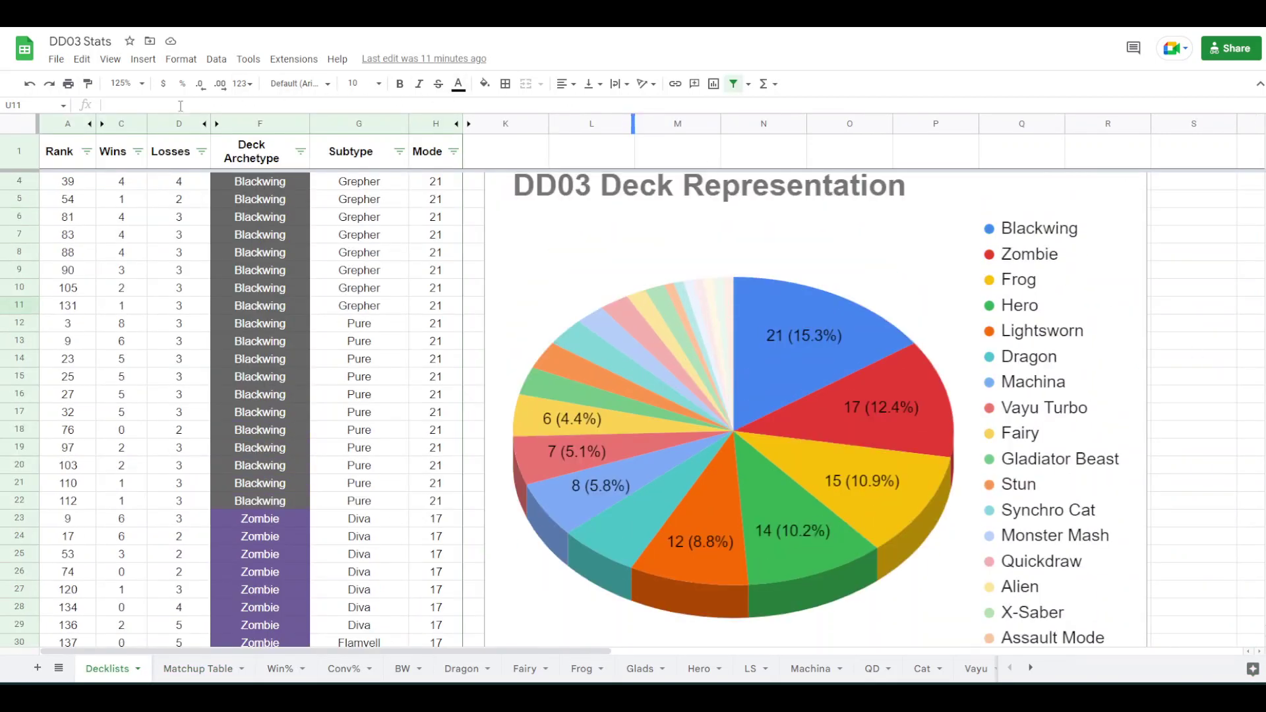
click(122, 83)
click(135, 173)
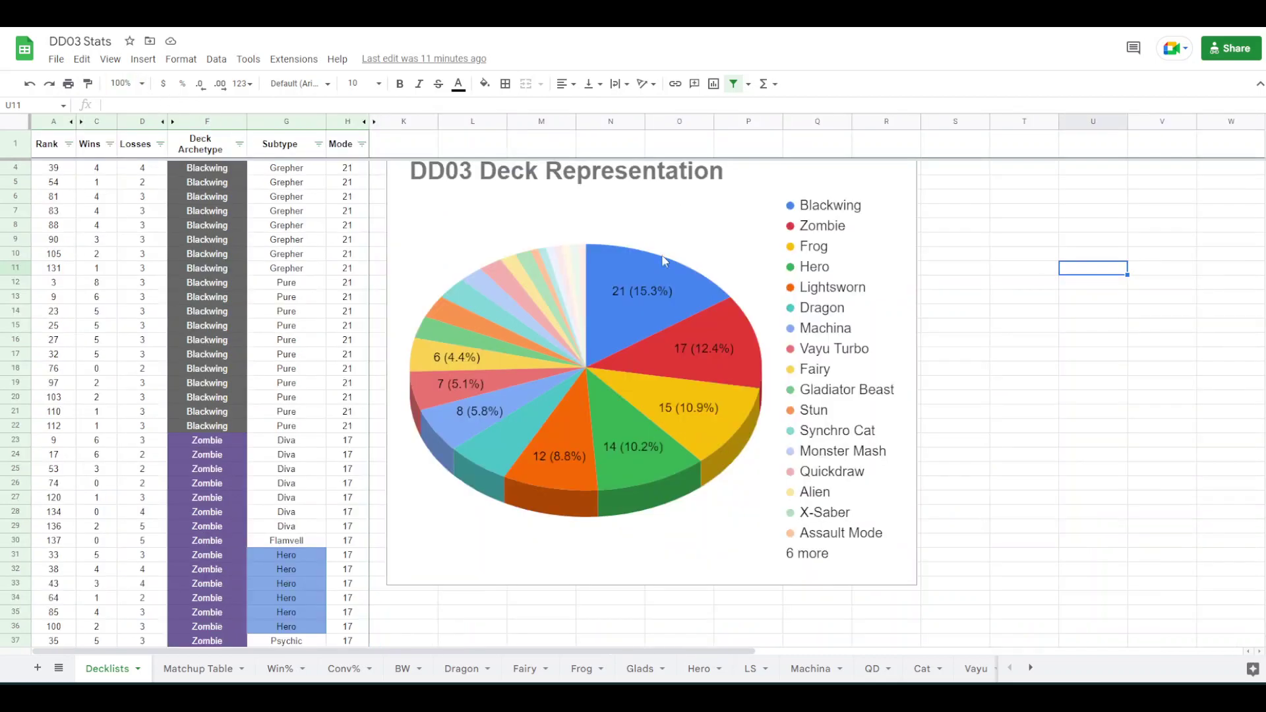
click(1032, 256)
scroll(1020, 381, up, 1)
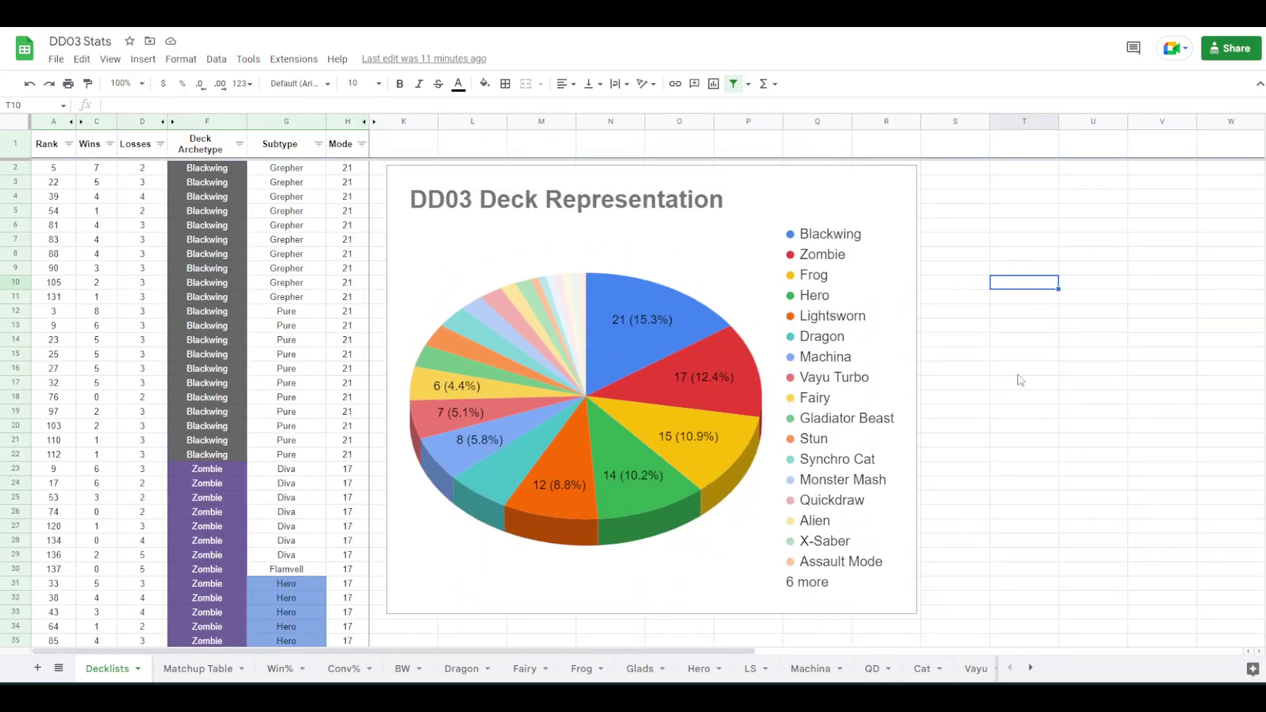